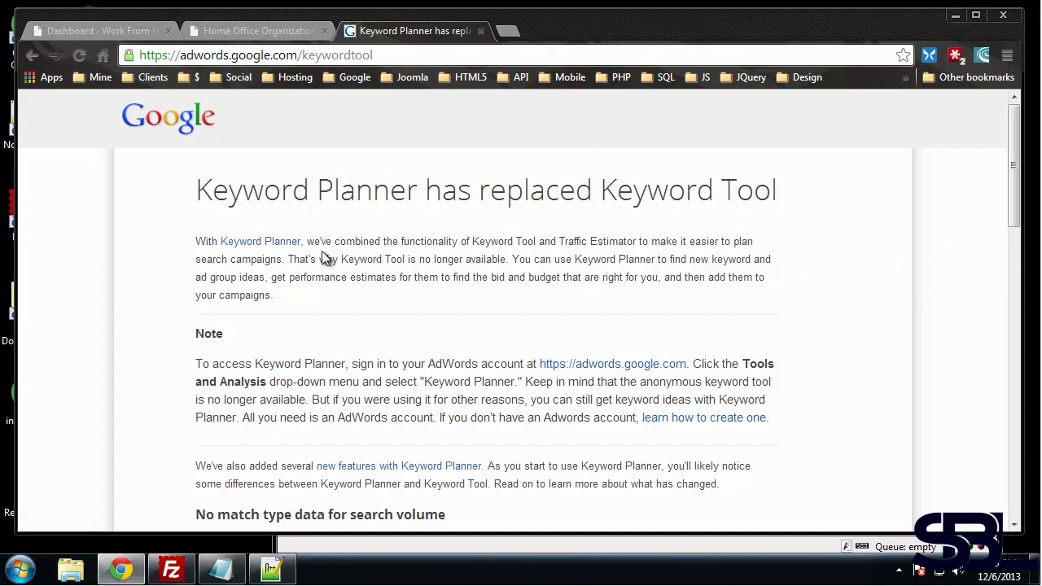
# - Read through the notice about Keyword Planner replacing Keyword Tool, including the device targeting and data column changes
pyautogui.moveTo(560, 241); pyautogui.dragTo(638, 242)
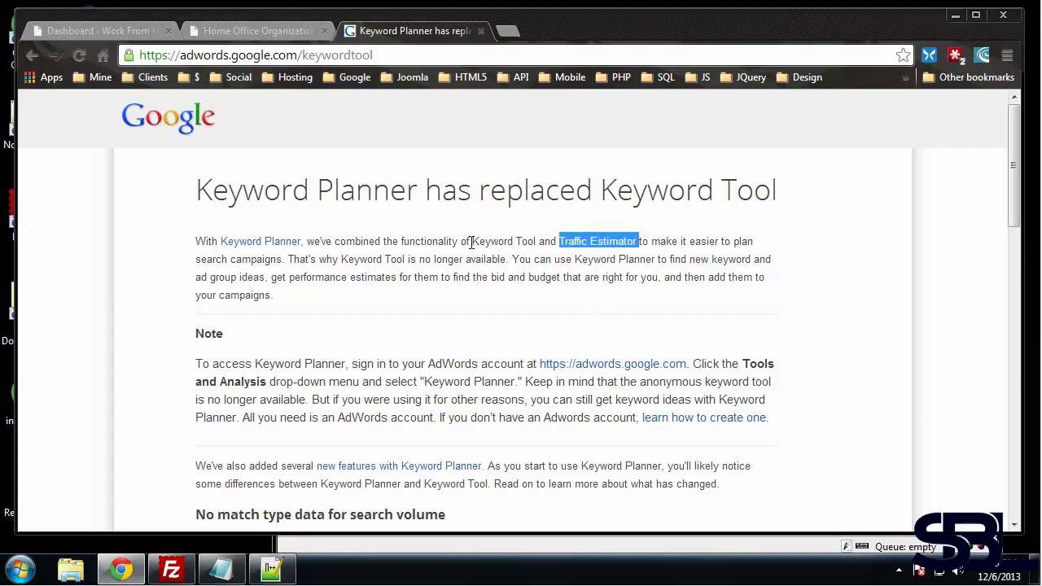
pyautogui.click(310, 246)
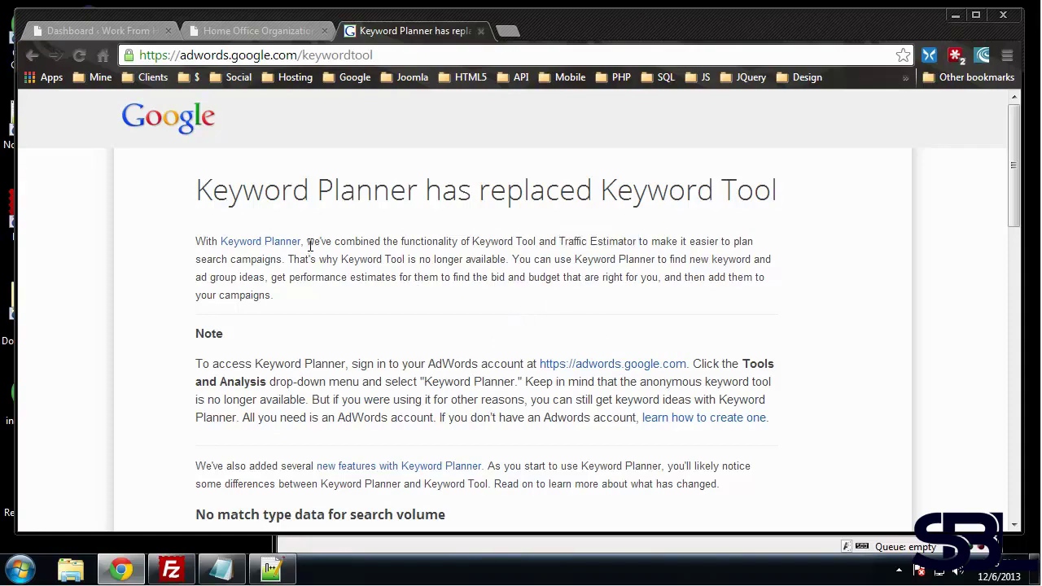
pyautogui.scroll(-4, 383, 370)
pyautogui.scroll(-5, 291, 253)
pyautogui.scroll(9, 291, 268)
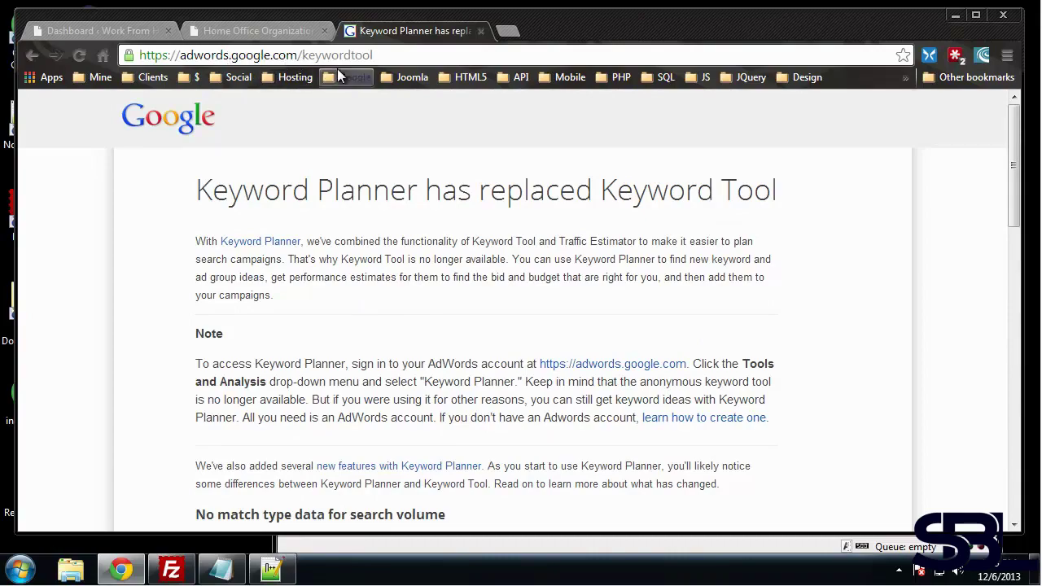
pyautogui.scroll(-10, 399, 281)
pyautogui.scroll(5, 403, 277)
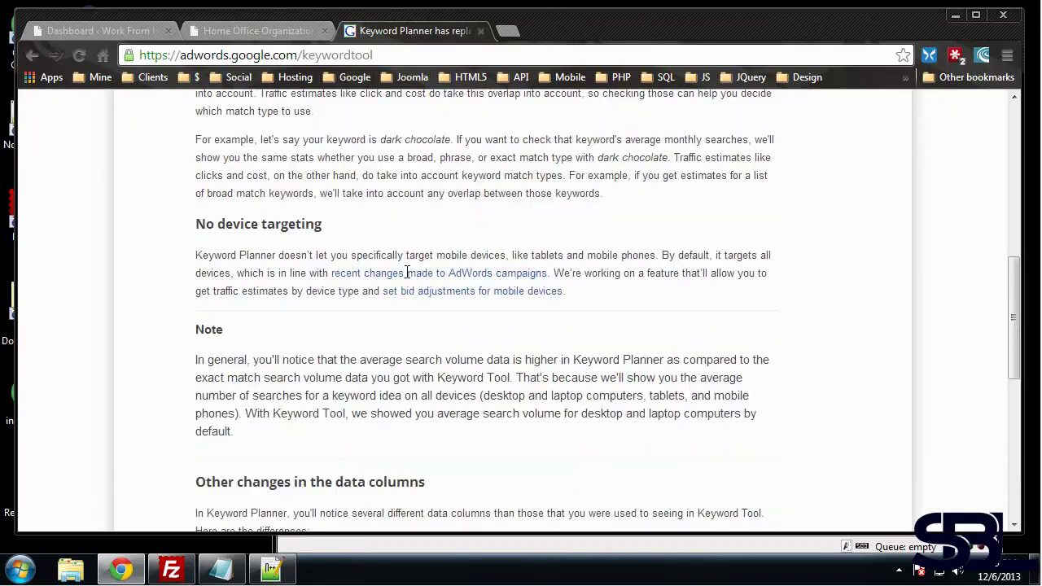
pyautogui.scroll(-5, 407, 272)
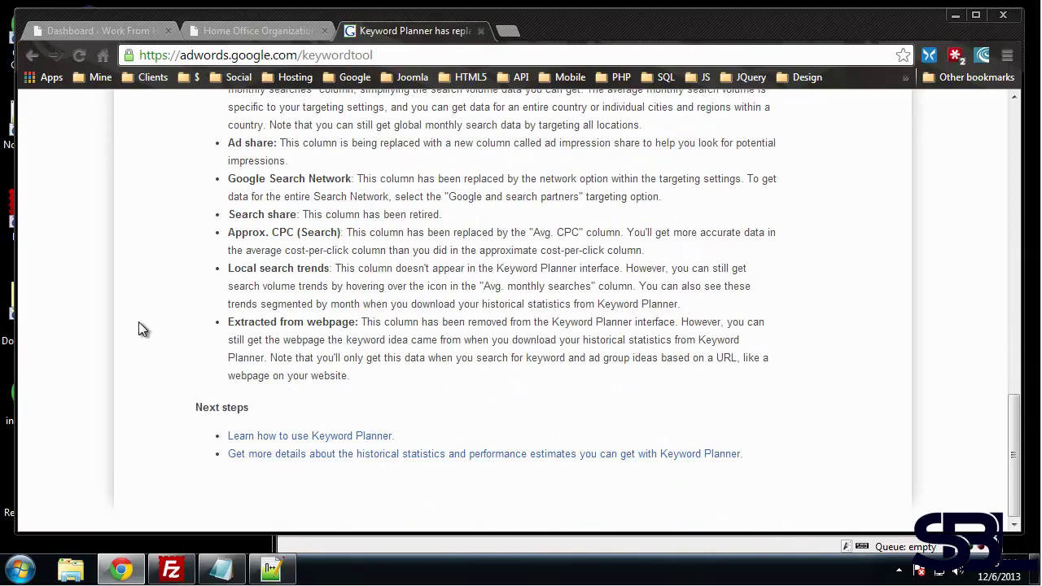
# - Open the "Learn how to use Keyword Planner" help article and skim it through to its Next steps section
pyautogui.click(264, 443)
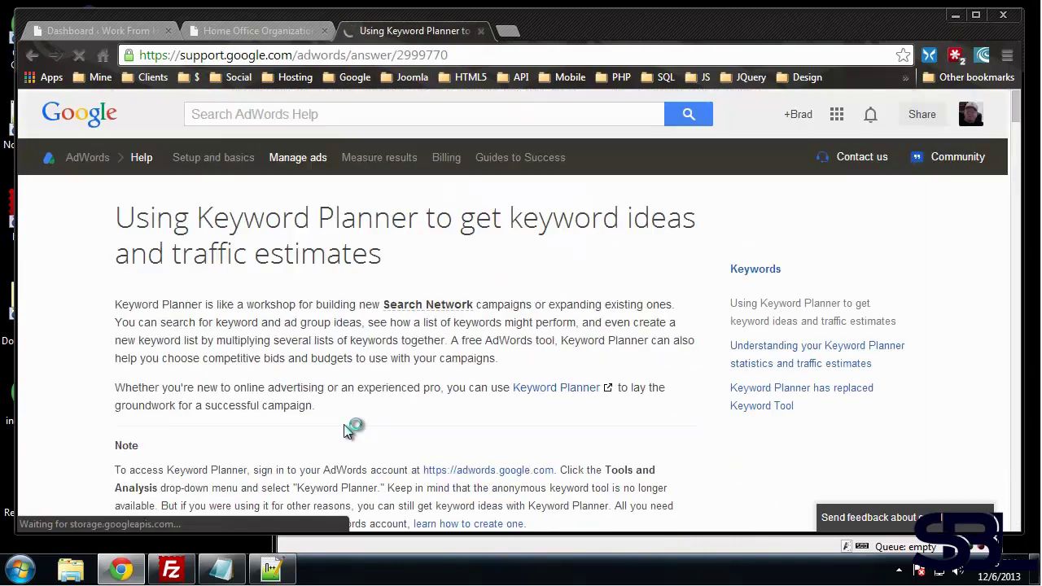
pyautogui.scroll(-2, 244, 298)
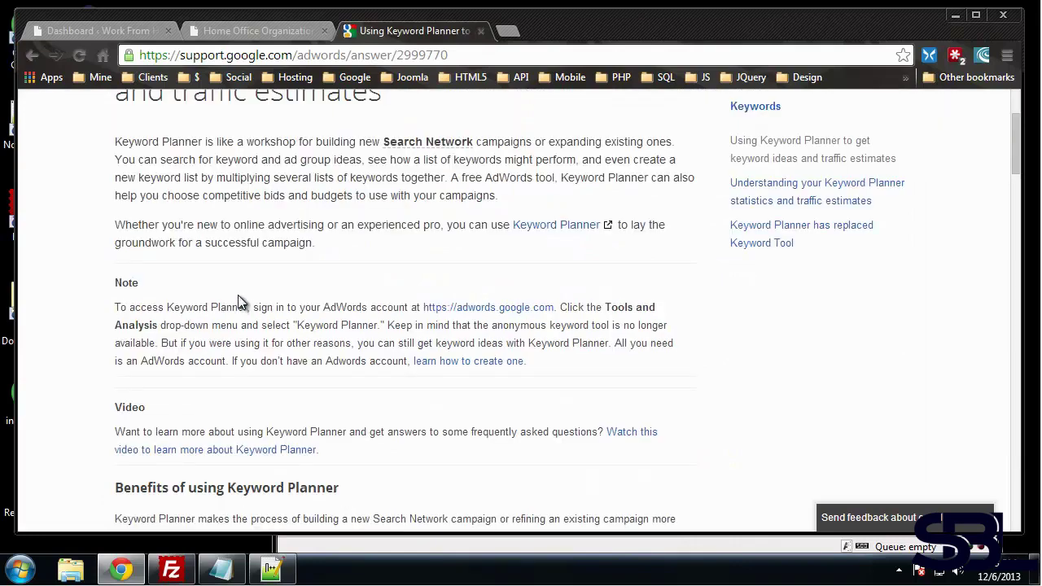
pyautogui.scroll(-2, 238, 301)
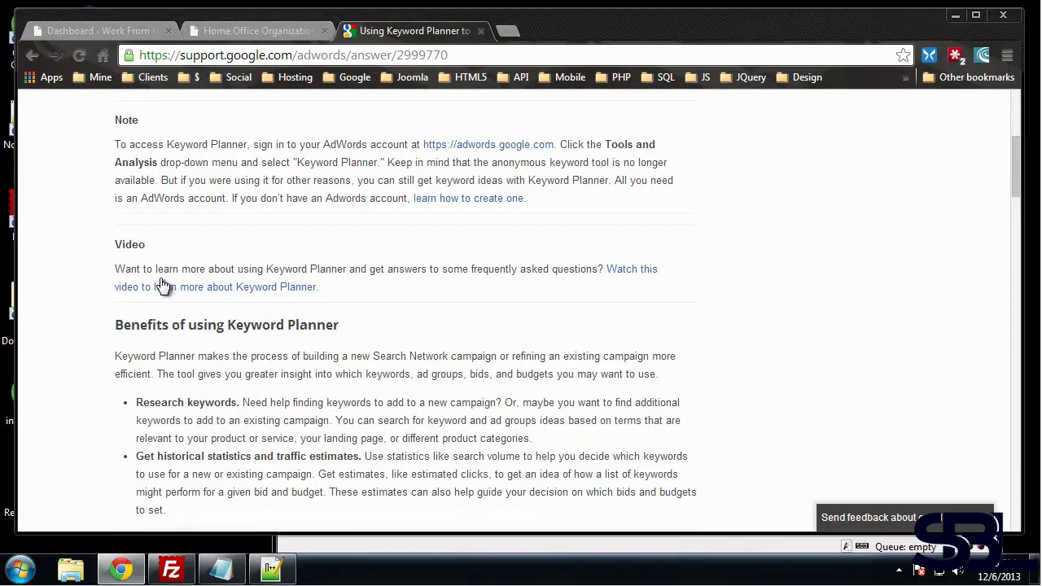
pyautogui.scroll(-6, 251, 311)
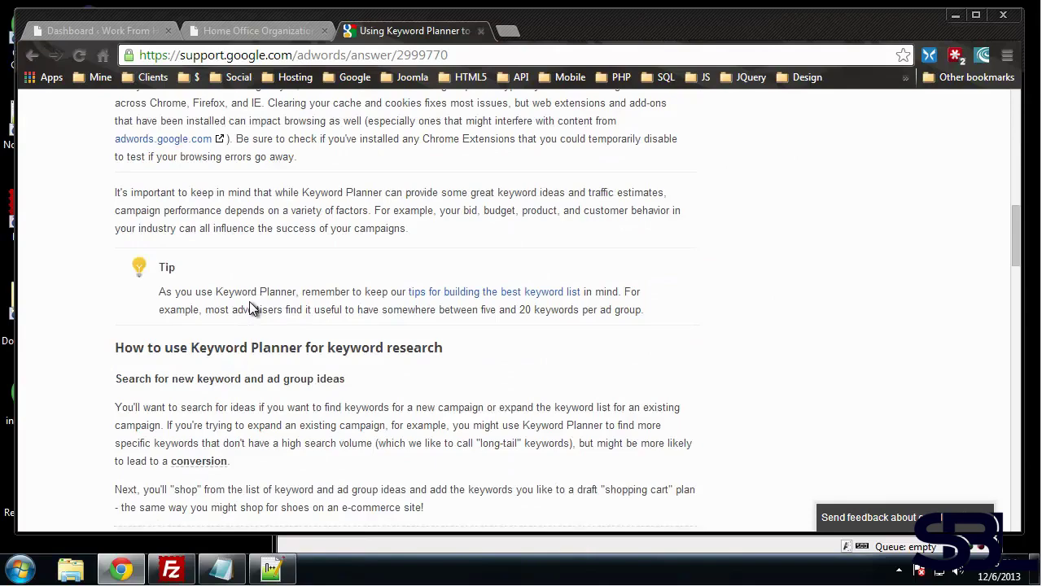
pyautogui.scroll(-10, 244, 301)
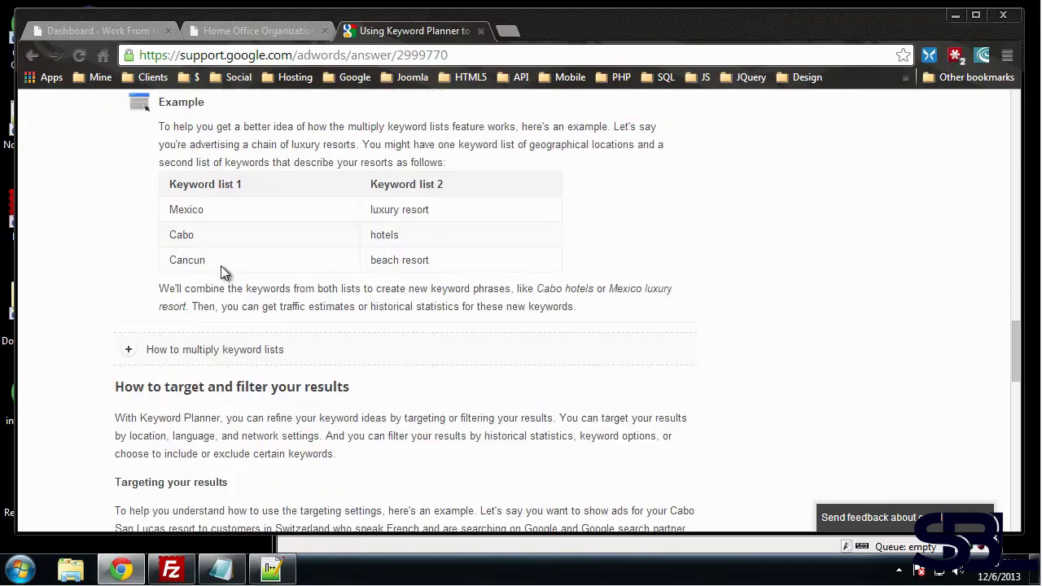
pyautogui.scroll(-15, 228, 268)
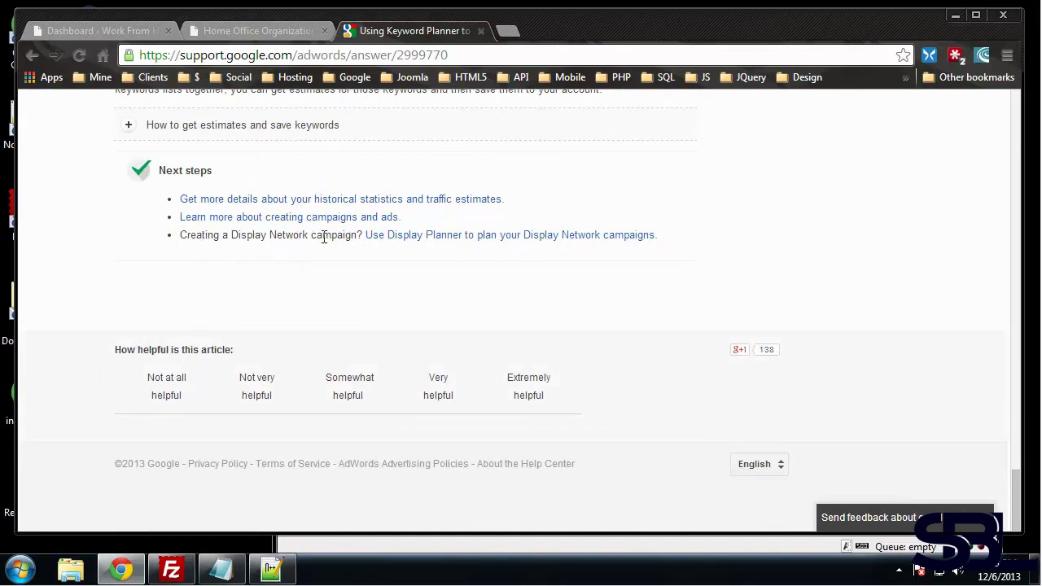
# - Open the help article on using Display Planner for Display Network campaigns and review its instructions for planning a campaign
pyautogui.click(390, 236)
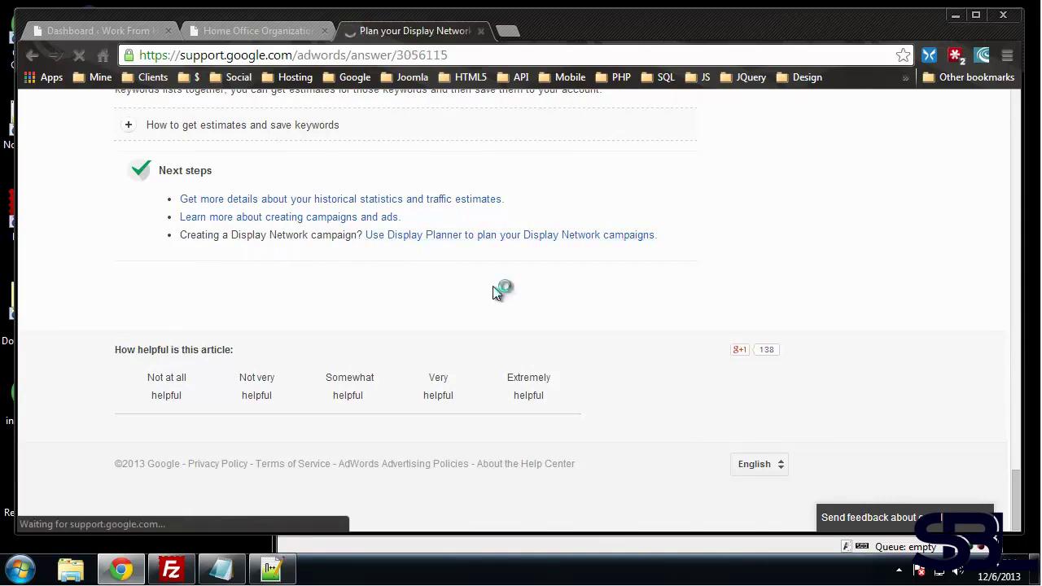
pyautogui.scroll(-3, 458, 279)
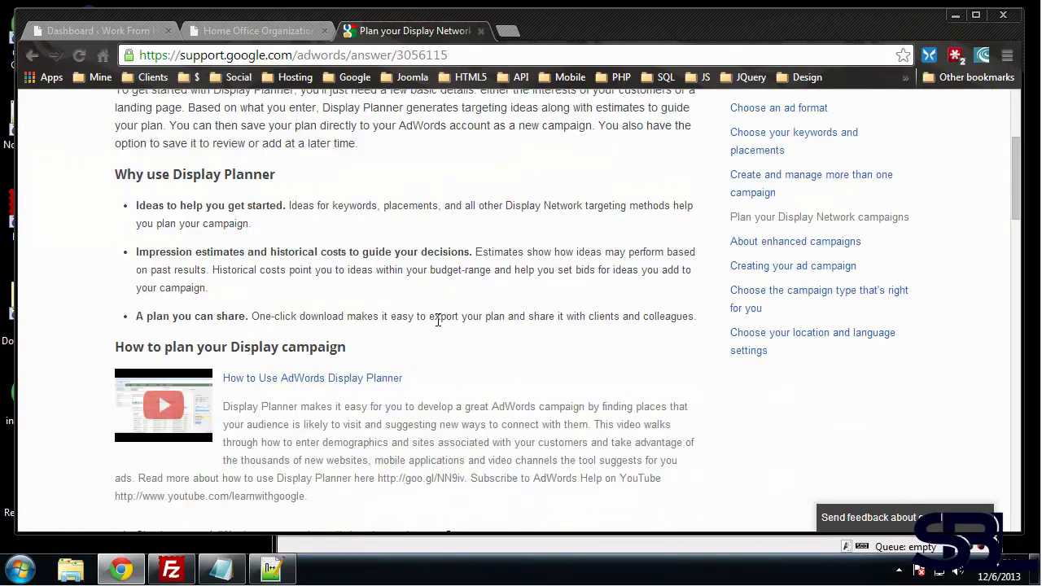
pyautogui.scroll(-4, 438, 320)
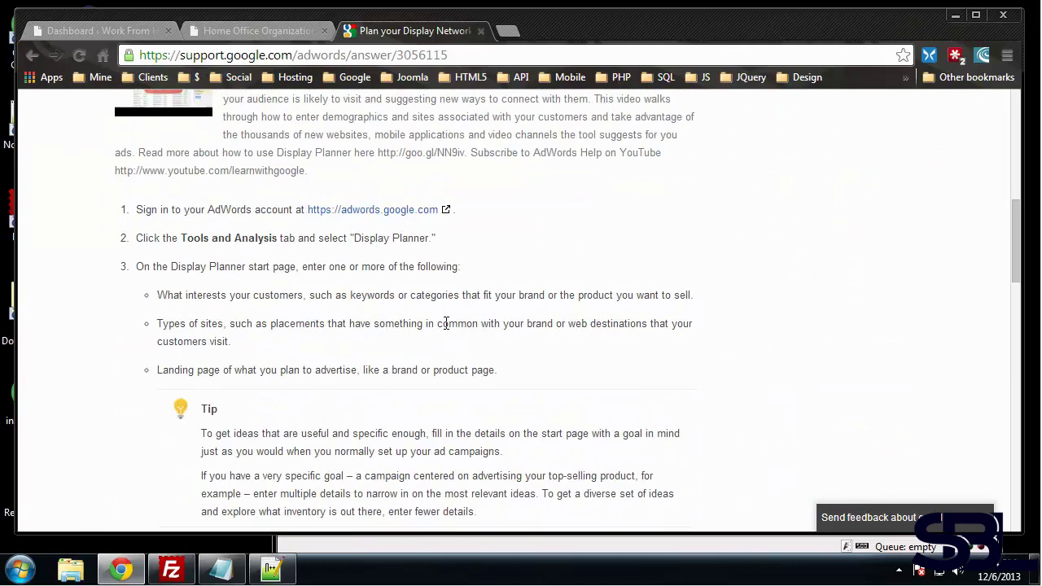
pyautogui.scroll(1, 447, 321)
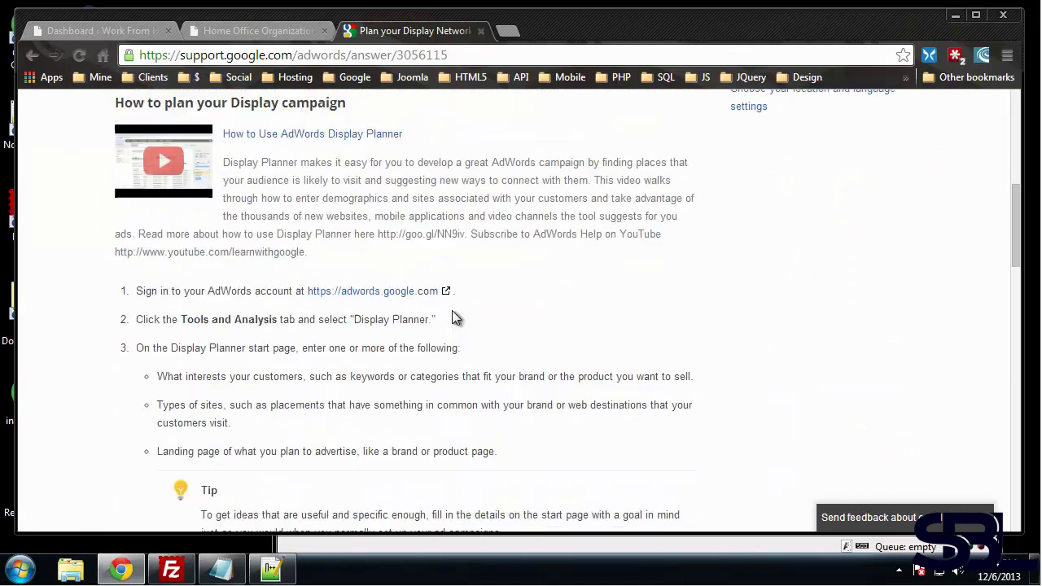
# - Open the article's adwords.google.com link in a separate tab and sign in to AdWords with the account password
pyautogui.rightClick(334, 298)
pyautogui.click(383, 306)
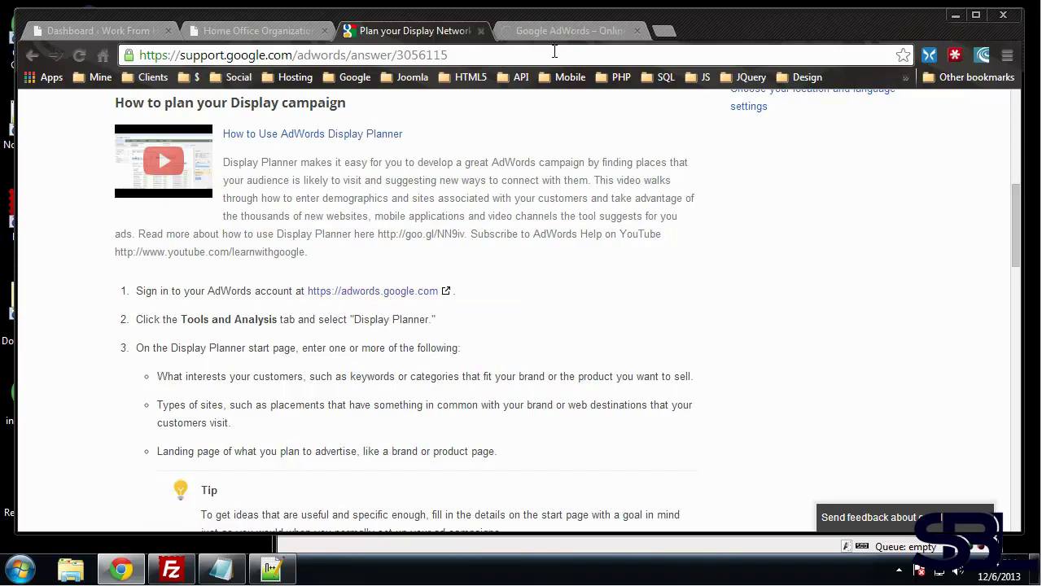
pyautogui.click(571, 31)
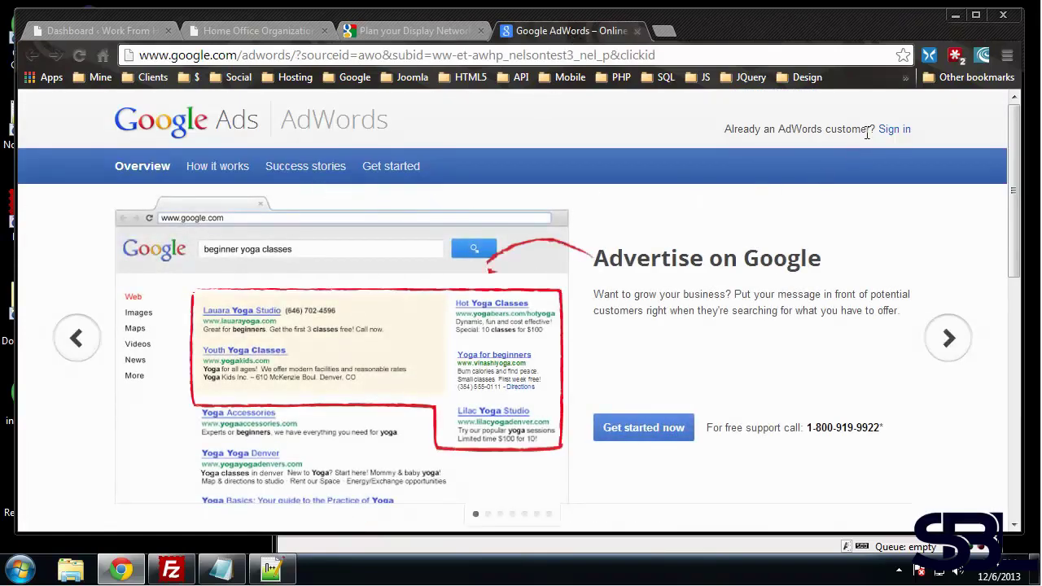
pyautogui.click(893, 129)
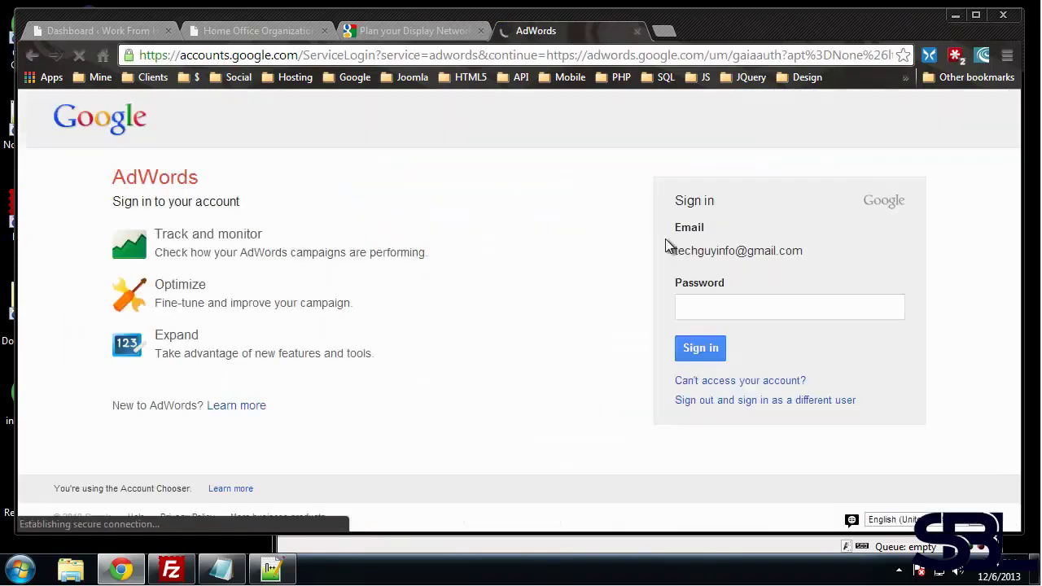
pyautogui.click(701, 350)
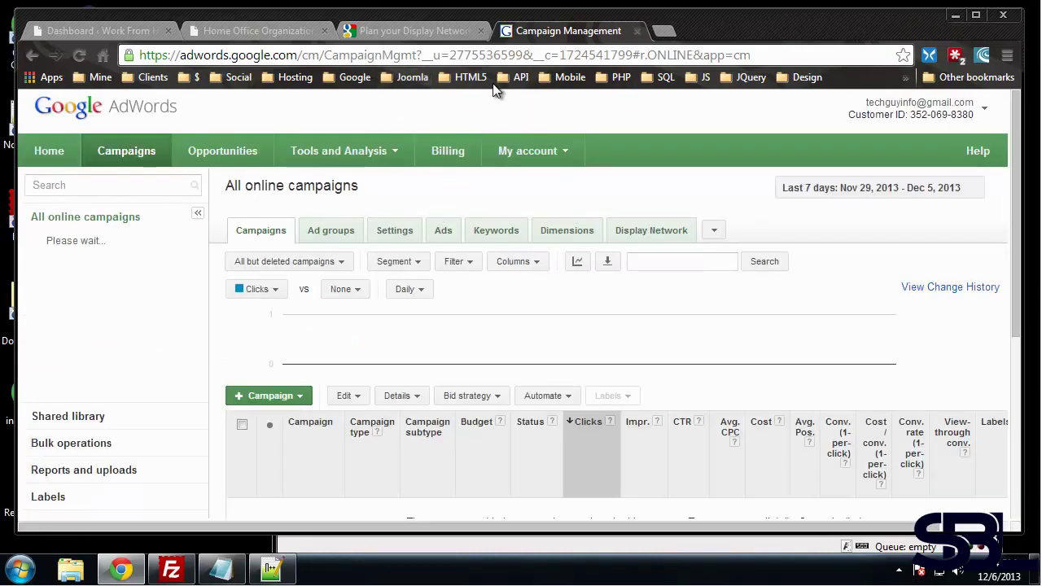
# - Check the Display Planner article's instructions again and open Keyword Planner in the AdWords account
pyautogui.click(444, 31)
pyautogui.scroll(-2, 428, 281)
pyautogui.scroll(1, 427, 281)
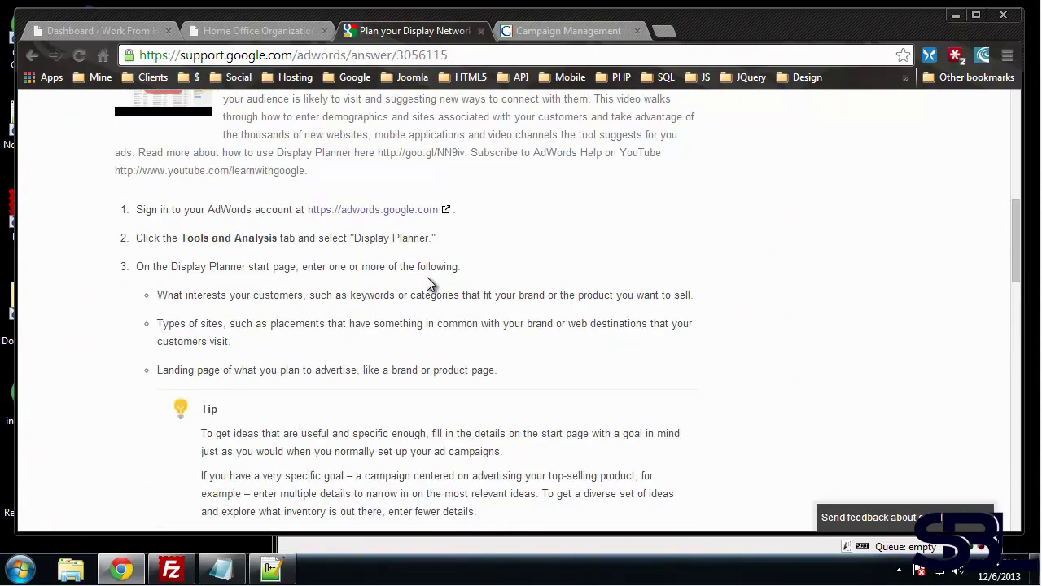
pyautogui.click(584, 33)
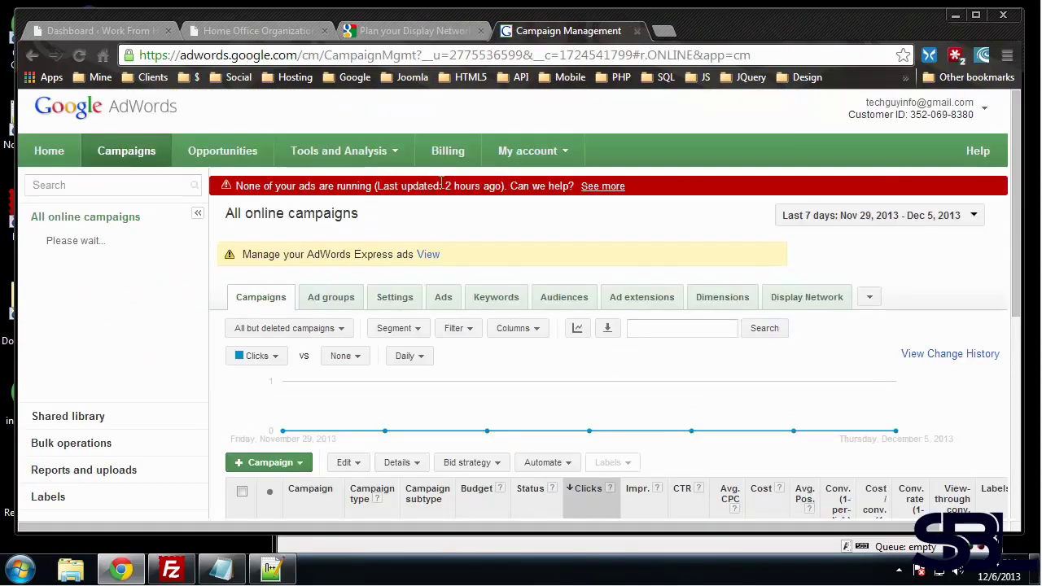
pyautogui.click(344, 162)
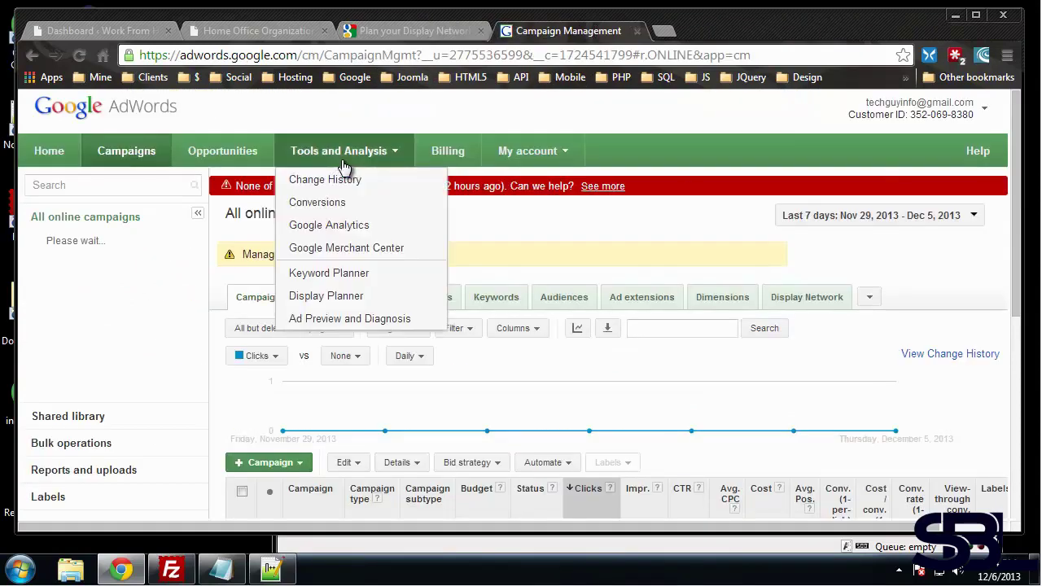
pyautogui.click(362, 275)
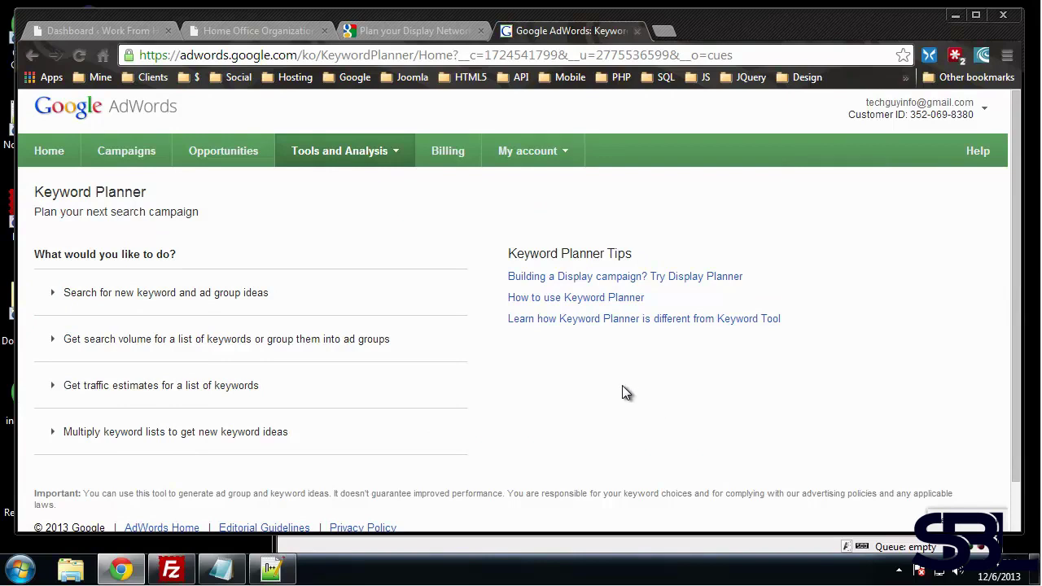
# - Start a search for new keyword and ad group ideas with "Home Office Organization" as the product or service
pyautogui.scroll(-1, 623, 386)
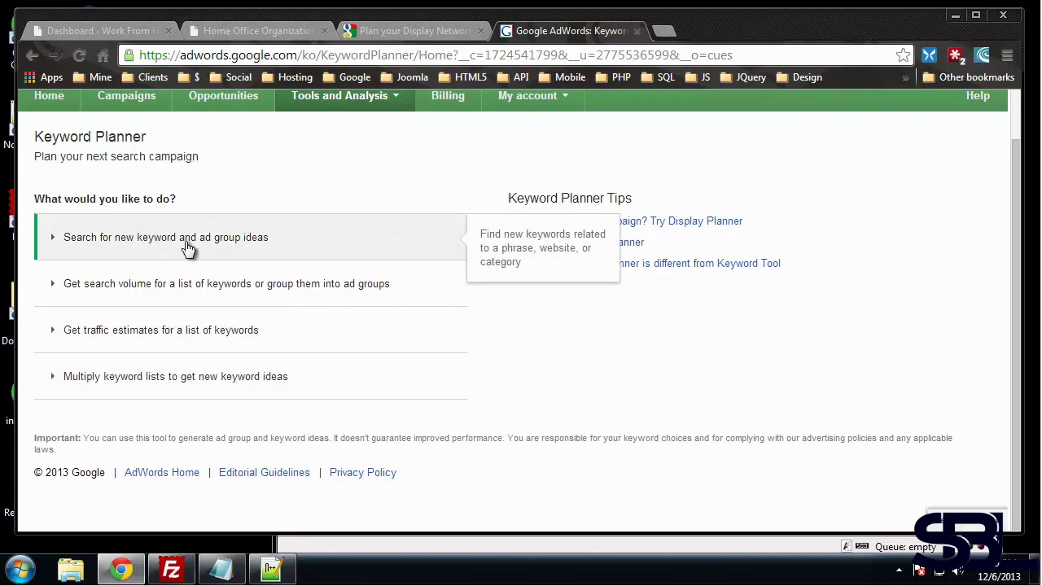
pyautogui.click(340, 248)
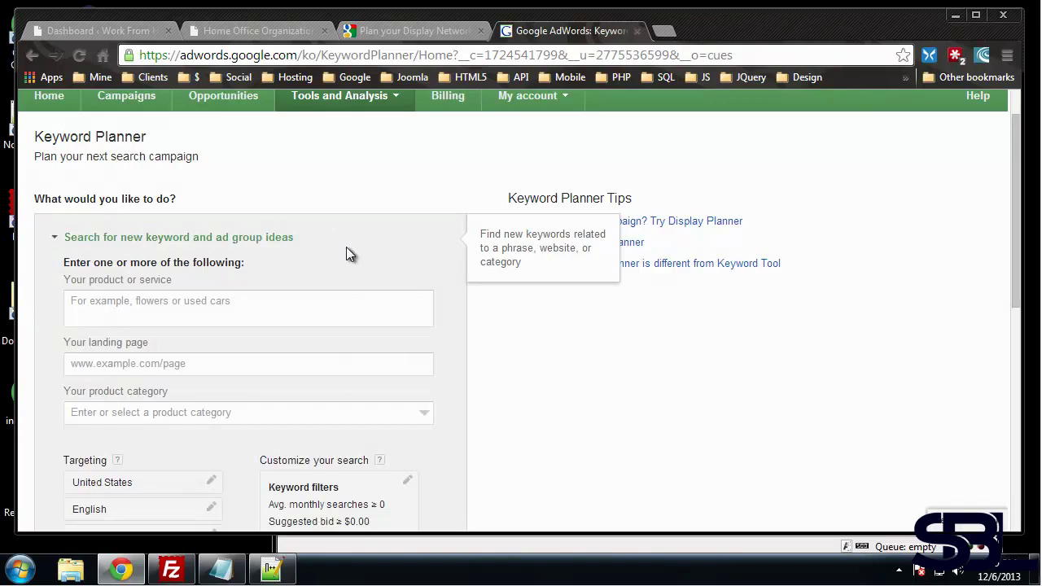
pyautogui.scroll(-1, 343, 258)
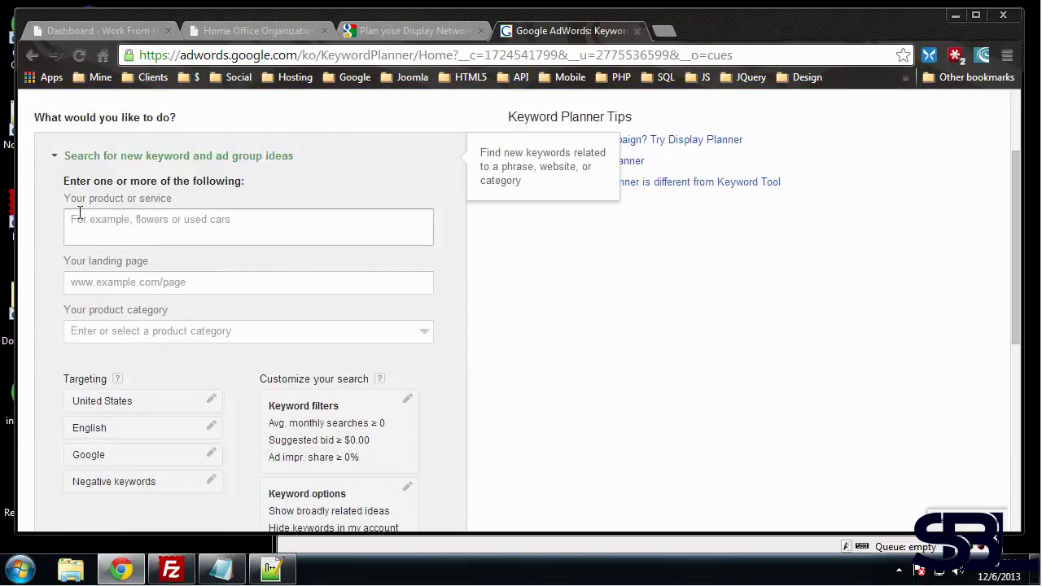
pyautogui.click(195, 221)
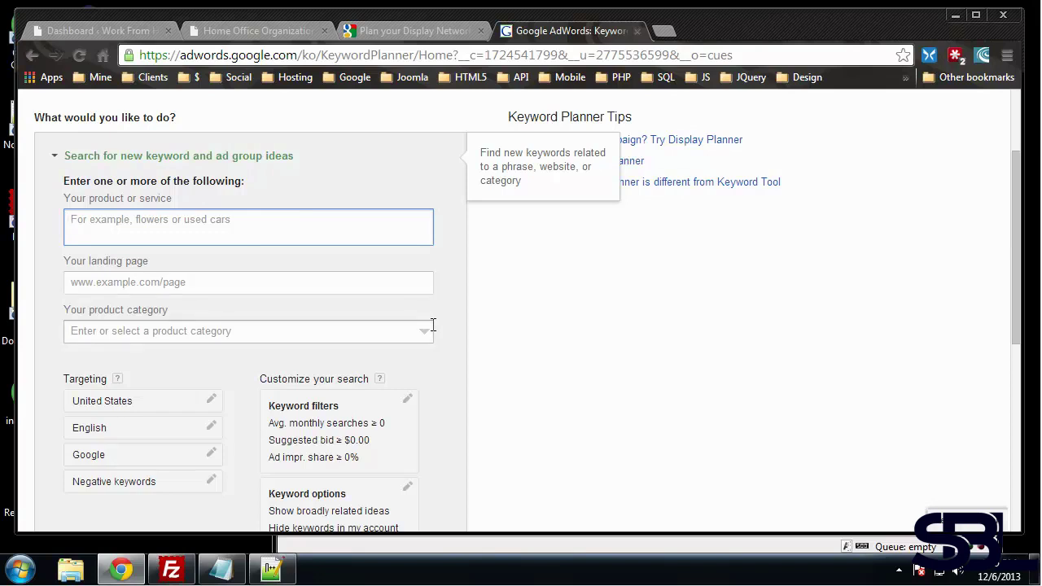
pyautogui.write('Home')
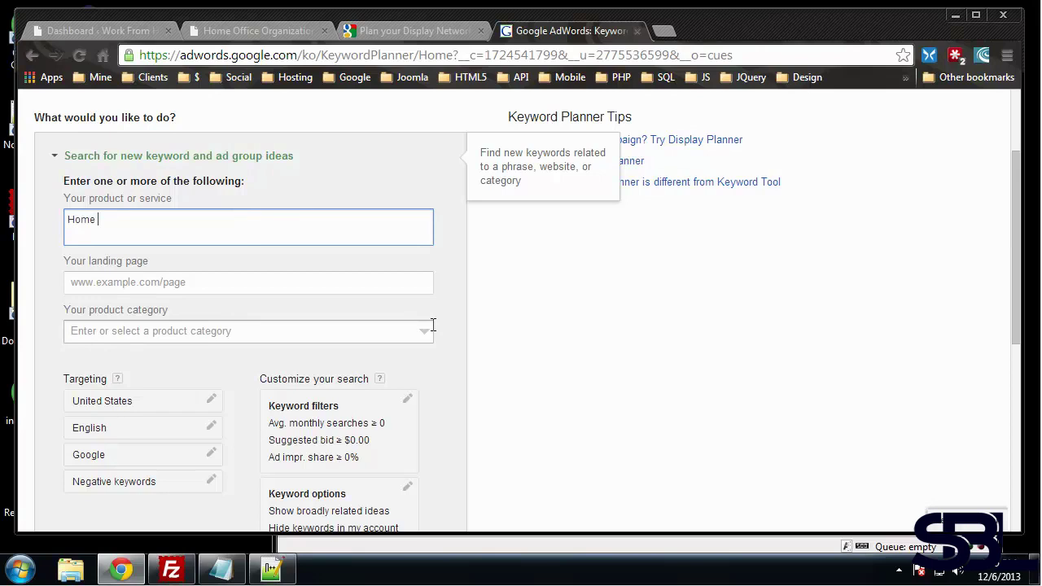
pyautogui.write(' Office Organization')
# - Load the Work From Home blog's main page at techguystaging.com/blog/ and copy its address
pyautogui.click(403, 31)
pyautogui.click(268, 32)
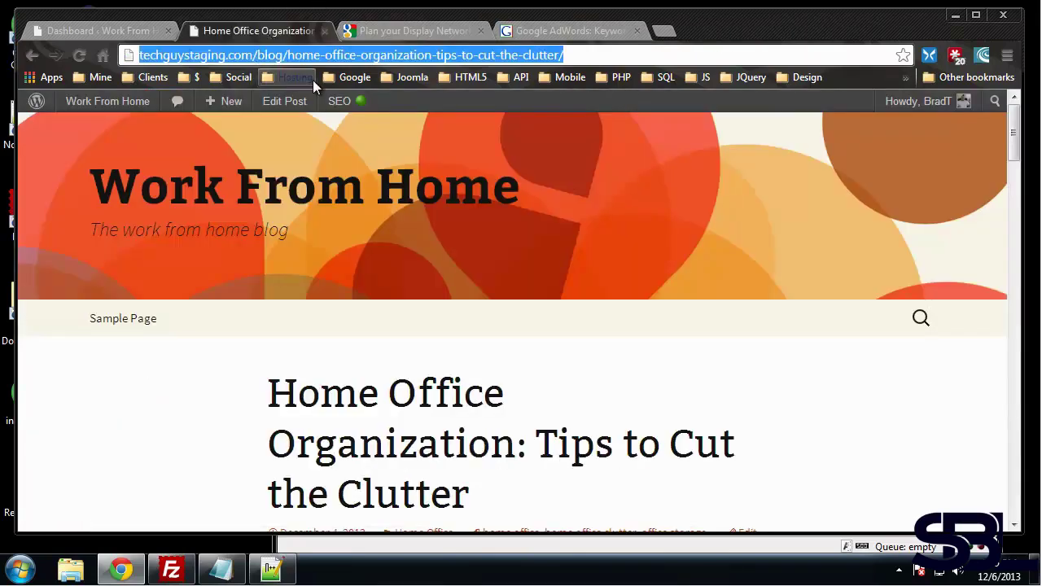
pyautogui.click(570, 55)
pyautogui.moveTo(569, 54); pyautogui.dragTo(255, 57)
pyautogui.press('BackSpace')
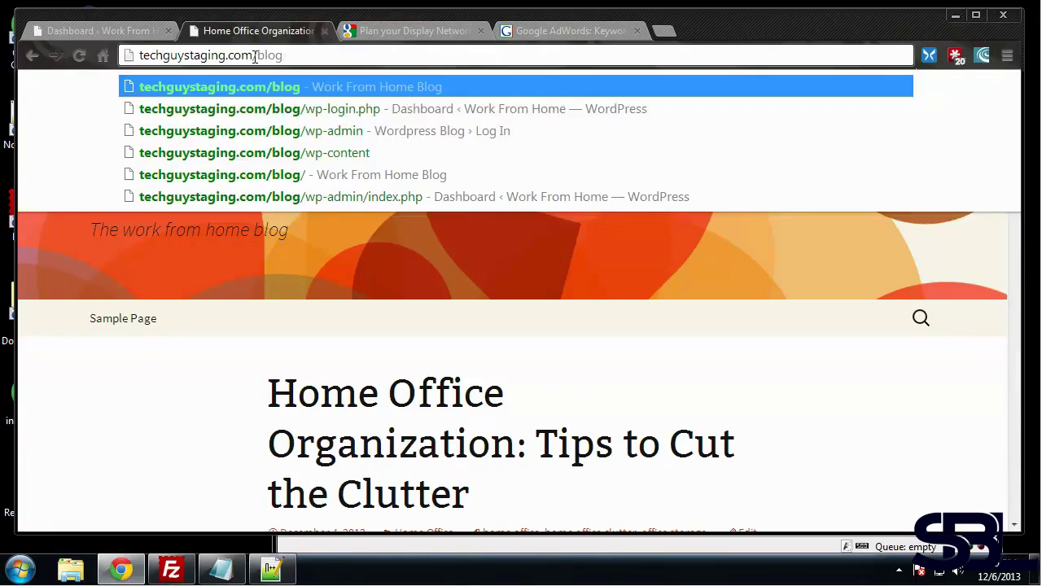
pyautogui.press('Return')
pyautogui.click(316, 57)
pyautogui.hotkey('ctrl', 'c')
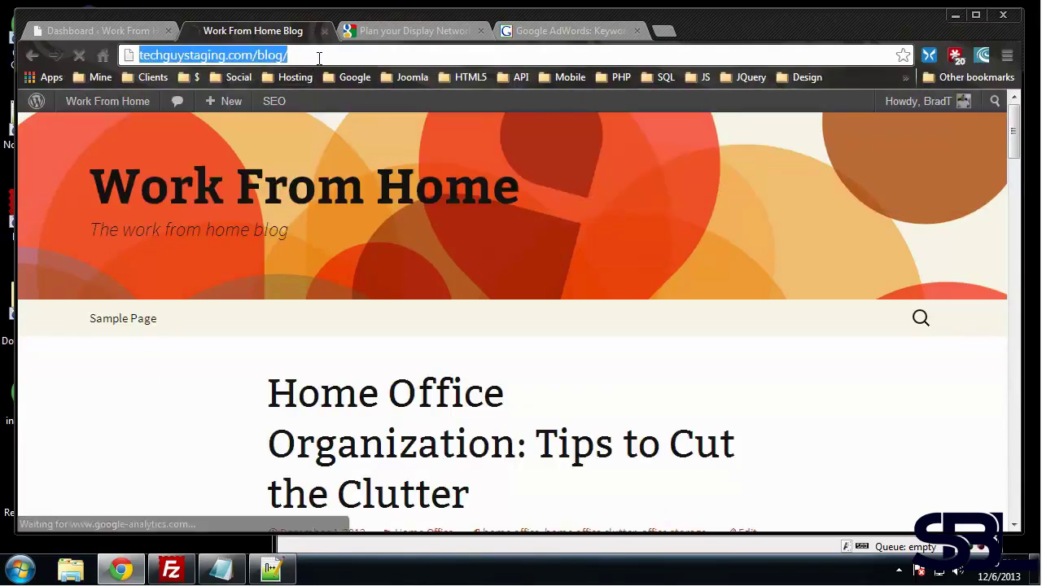
pyautogui.click(546, 24)
pyautogui.click(154, 284)
pyautogui.hotkey('ctrl', 'v')
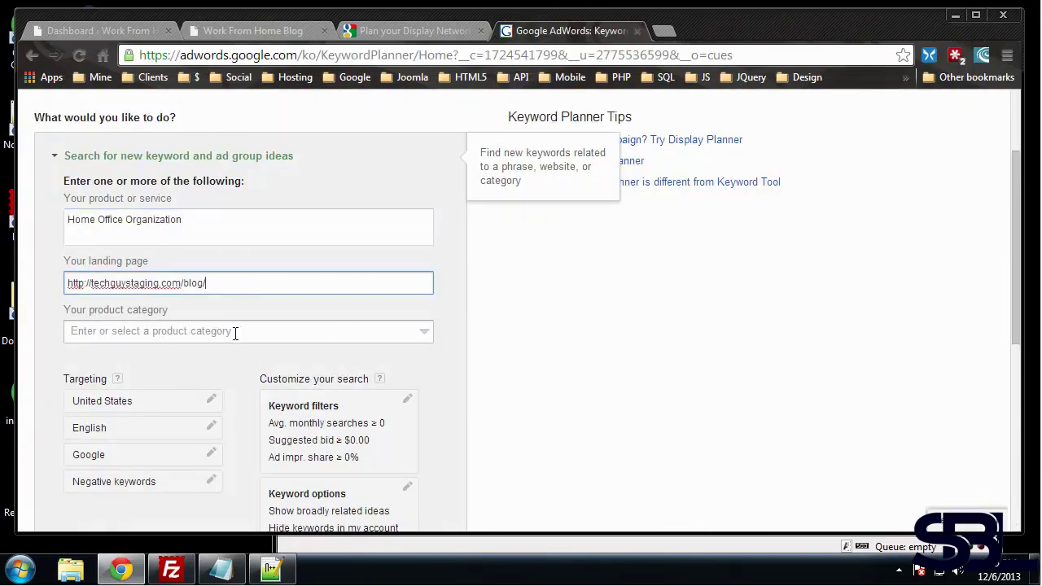
# - Choose the Office subcategory of Business & Industrial as the product category and browse its subcategories
pyautogui.click(420, 332)
pyautogui.scroll(-4, 420, 344)
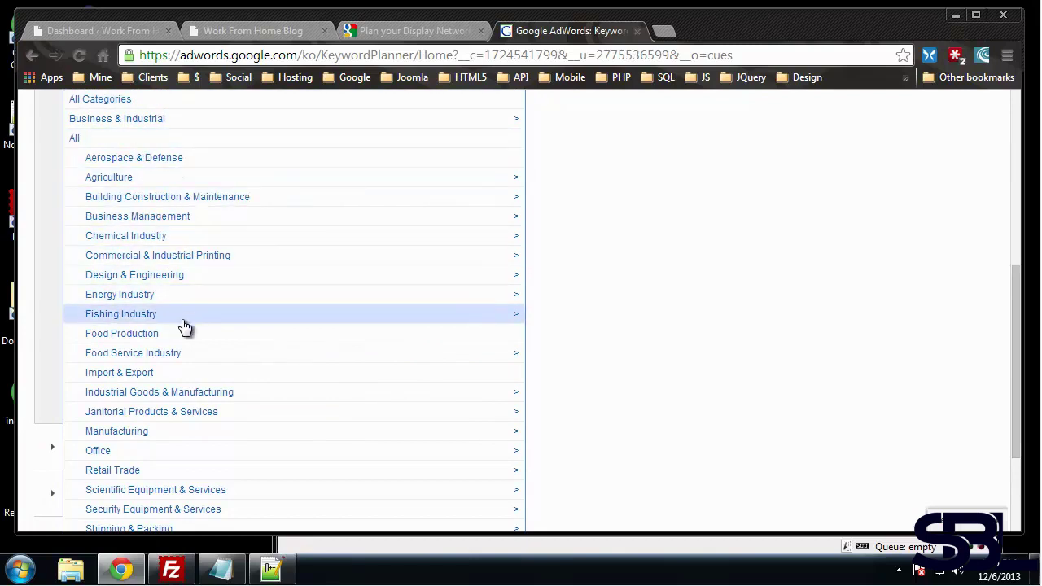
pyautogui.click(165, 453)
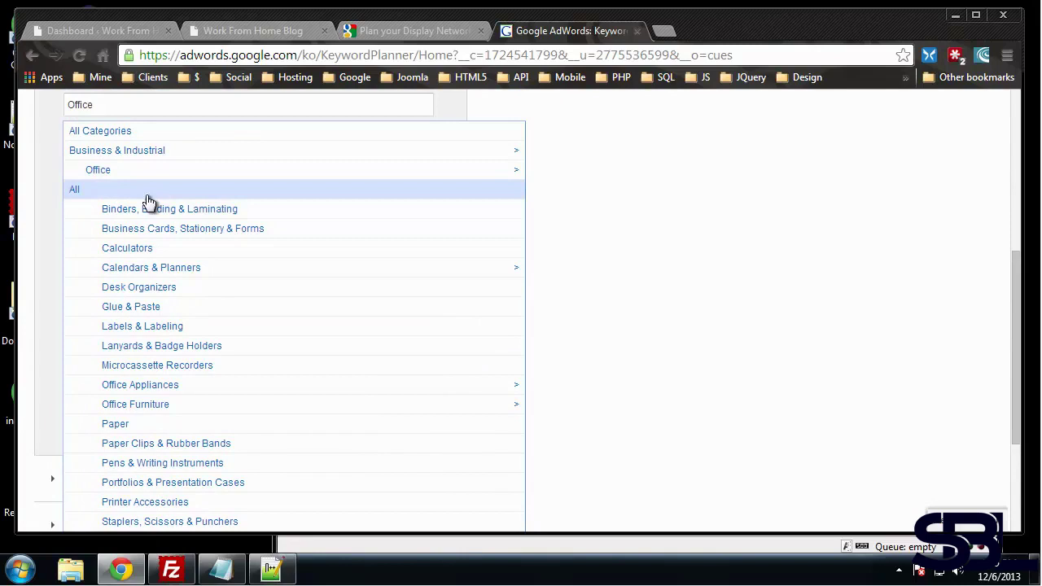
pyautogui.scroll(-1, 219, 287)
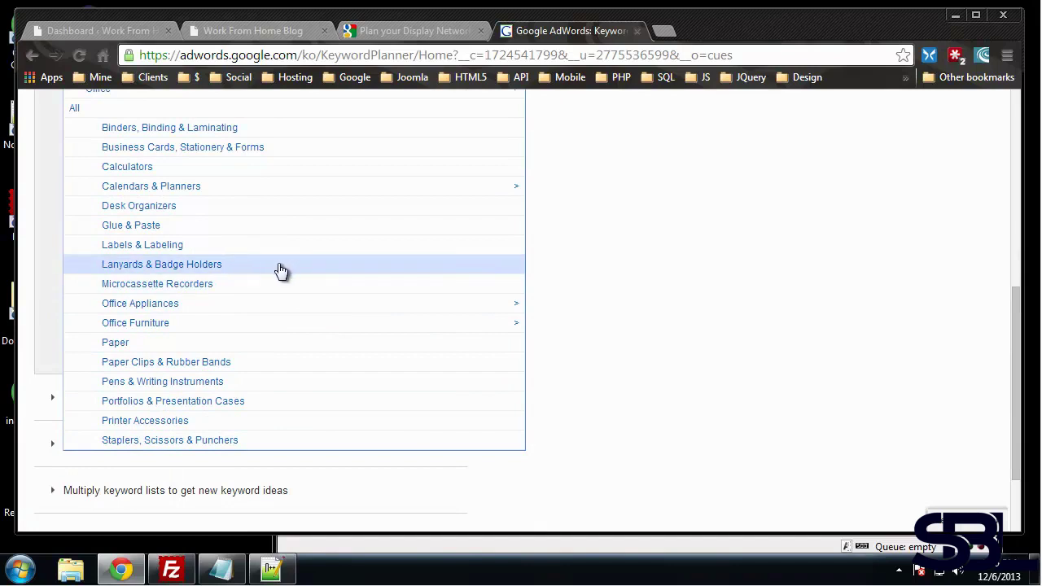
pyautogui.scroll(2, 268, 268)
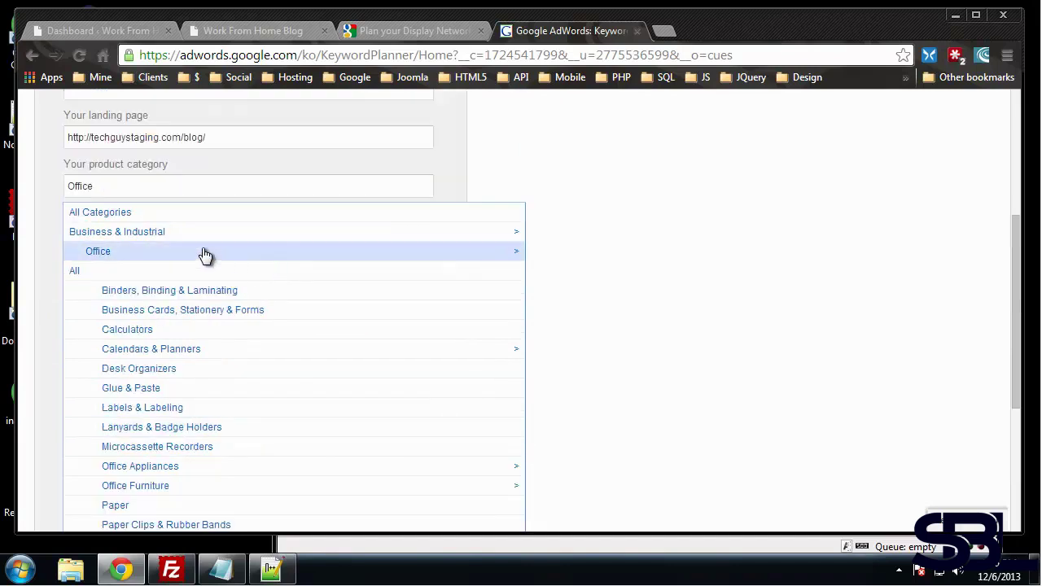
# - Set the product category to Business & Industrial and get the ad group and keyword ideas
pyautogui.click(120, 231)
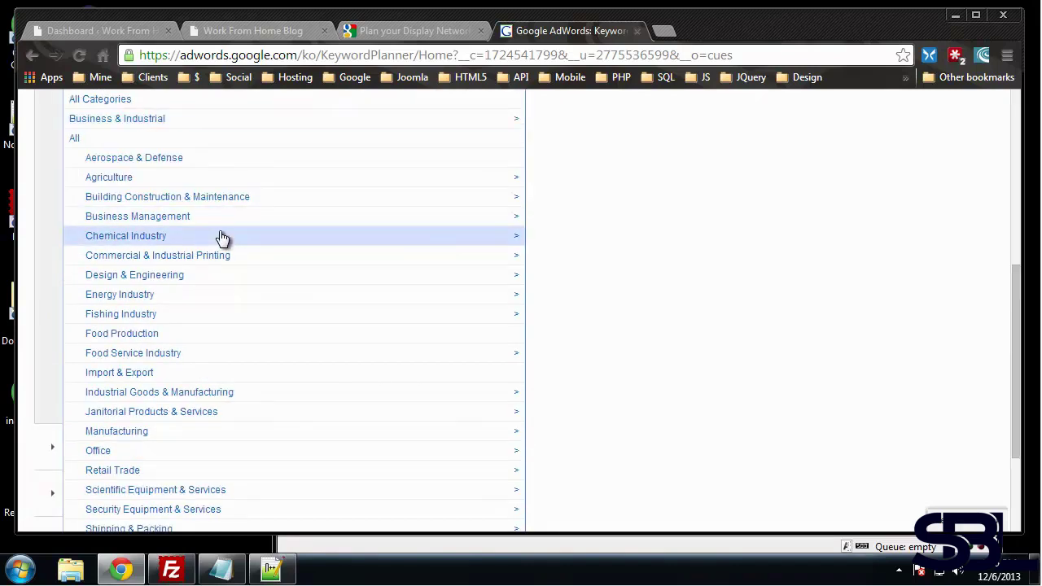
pyautogui.scroll(-1, 225, 244)
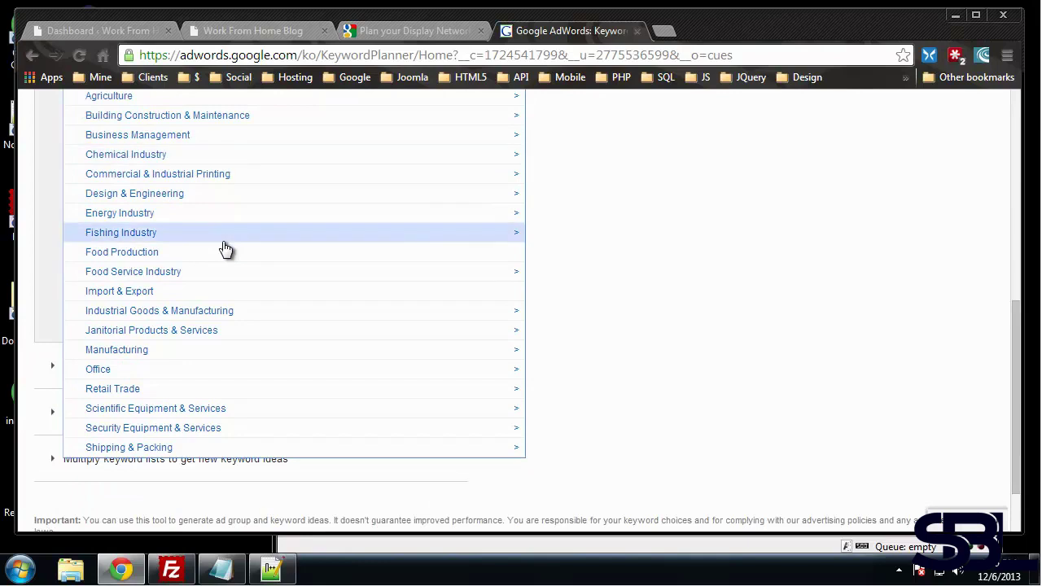
pyautogui.scroll(2, 228, 250)
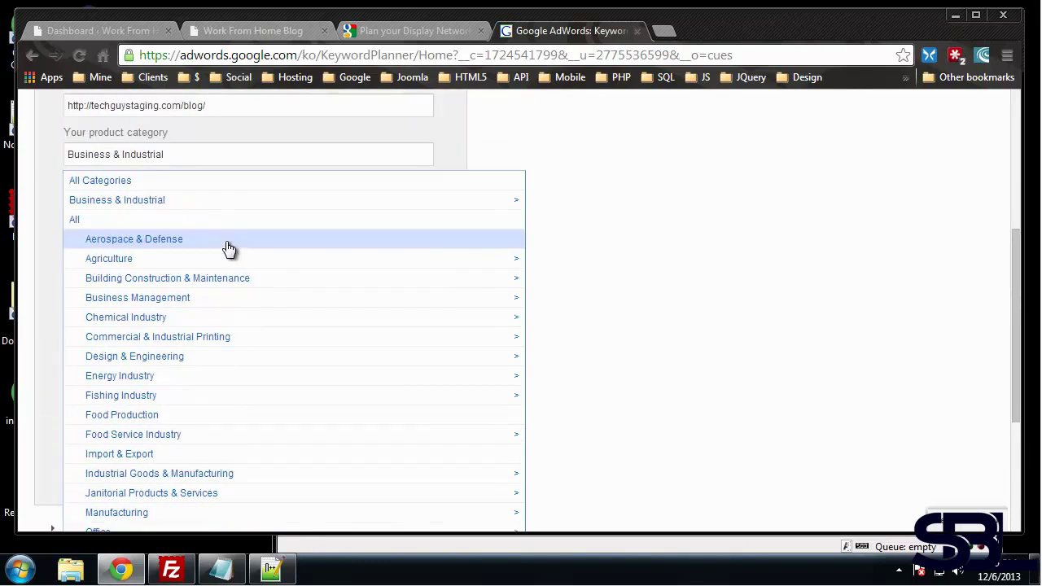
pyautogui.click(460, 202)
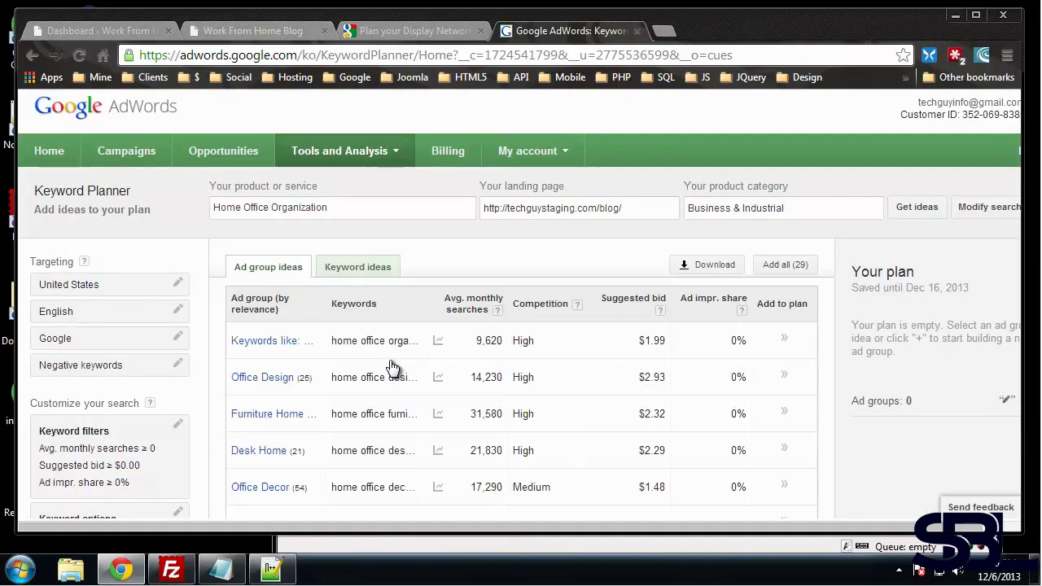
# - Look through the ad group ideas and add the Wall ad group to the plan
pyautogui.scroll(-1, 429, 271)
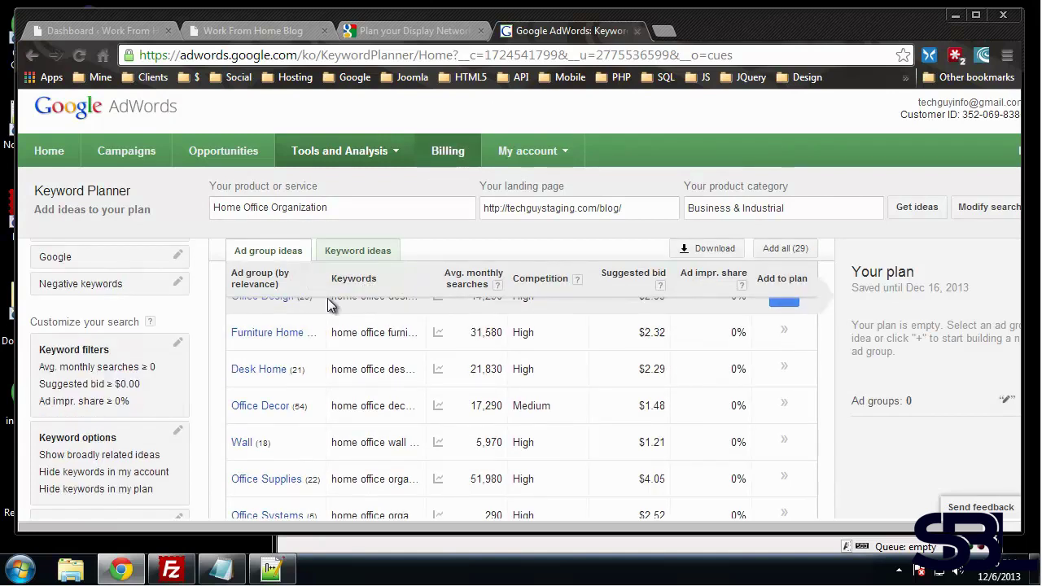
pyautogui.scroll(1, 330, 306)
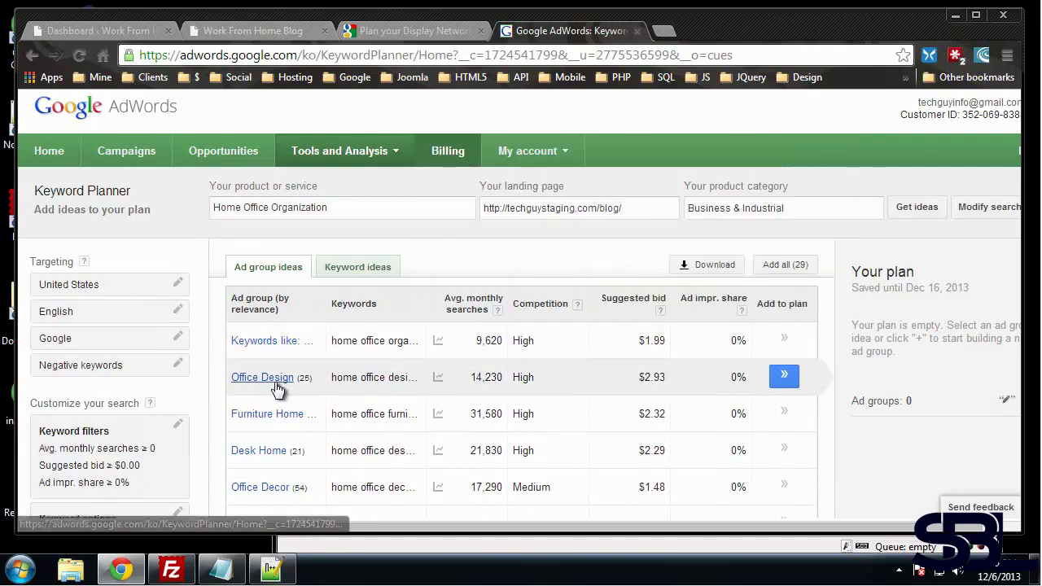
pyautogui.scroll(-3, 275, 382)
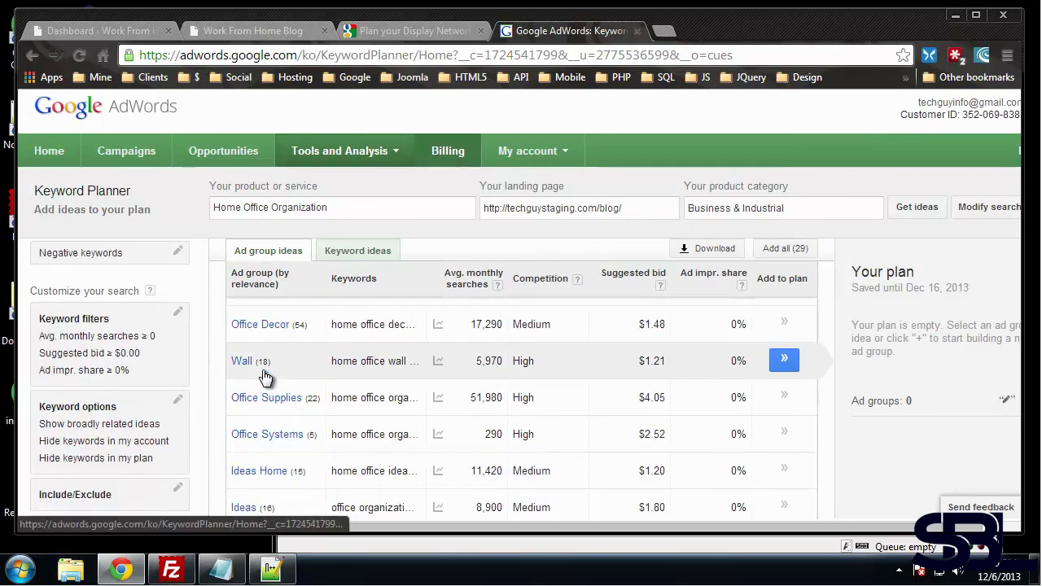
pyautogui.click(784, 361)
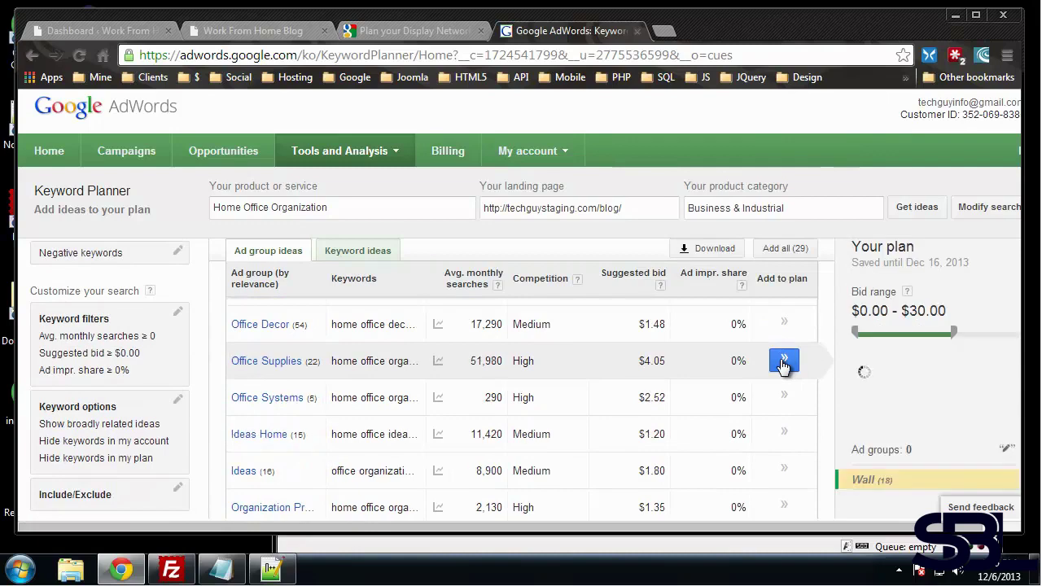
pyautogui.scroll(2, 784, 367)
pyautogui.scroll(-1, 782, 373)
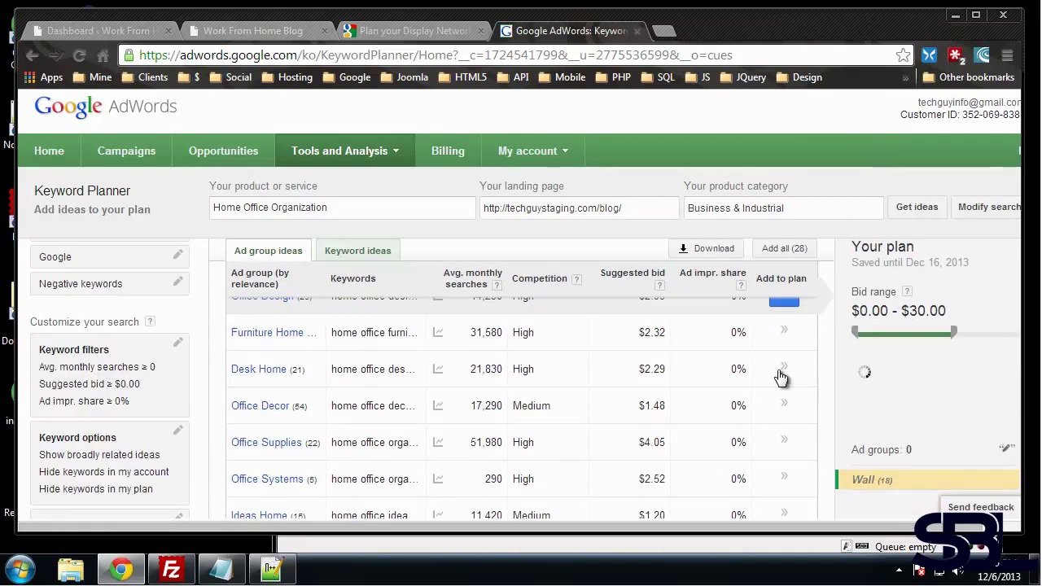
# - Examine the individual keyword ideas, comparing average monthly searches and competition for phrases about organizing a home office
pyautogui.click(367, 254)
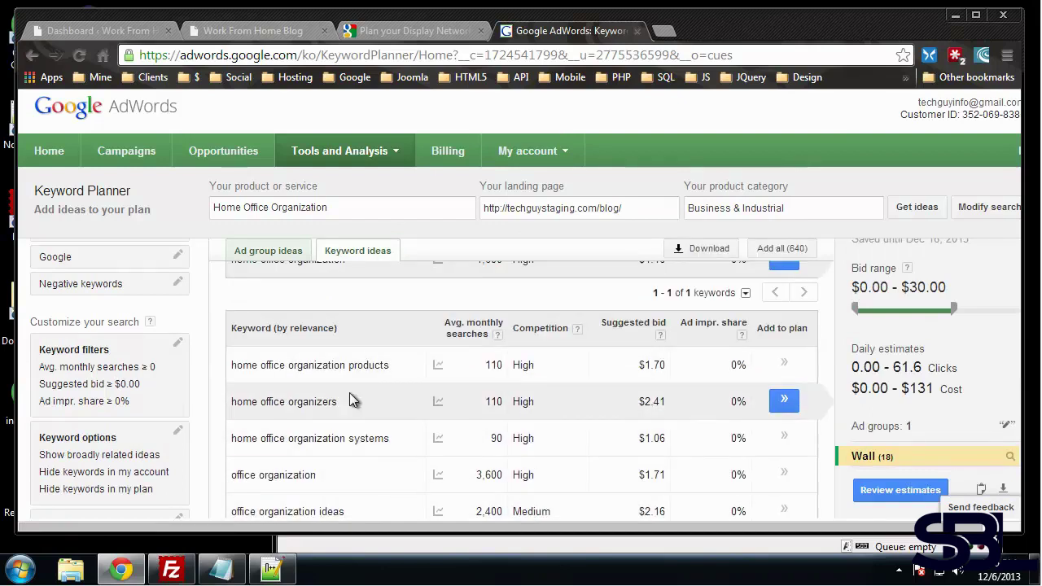
pyautogui.scroll(-2, 318, 395)
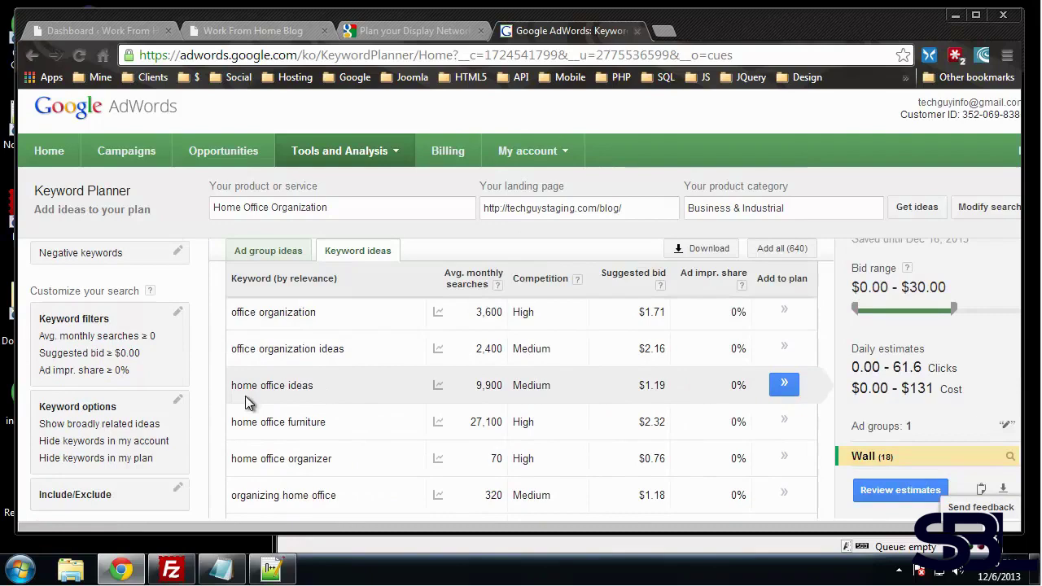
pyautogui.scroll(2, 442, 428)
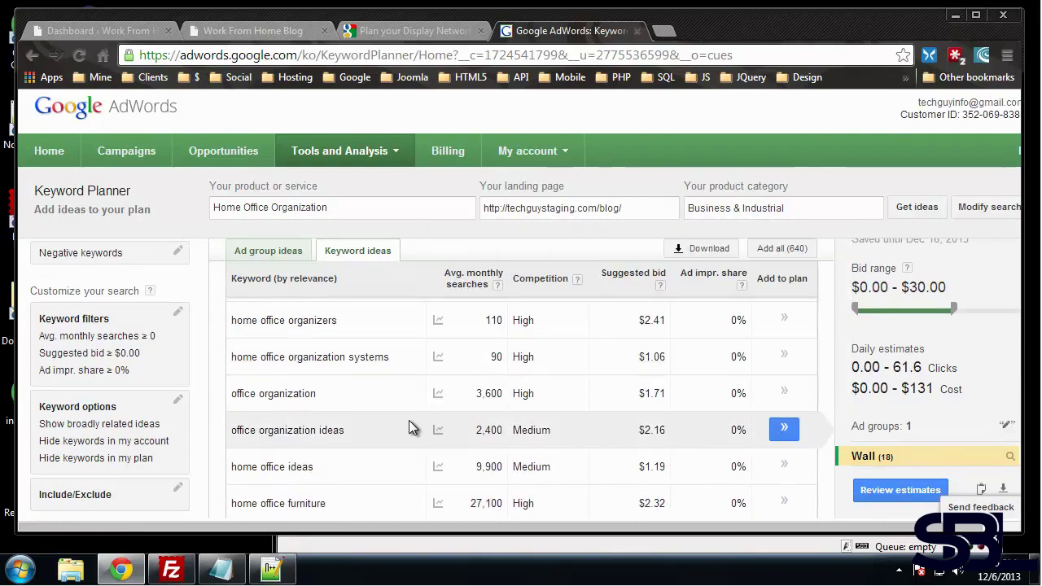
pyautogui.scroll(2, 440, 411)
pyautogui.scroll(-2, 443, 411)
pyautogui.scroll(-1, 352, 407)
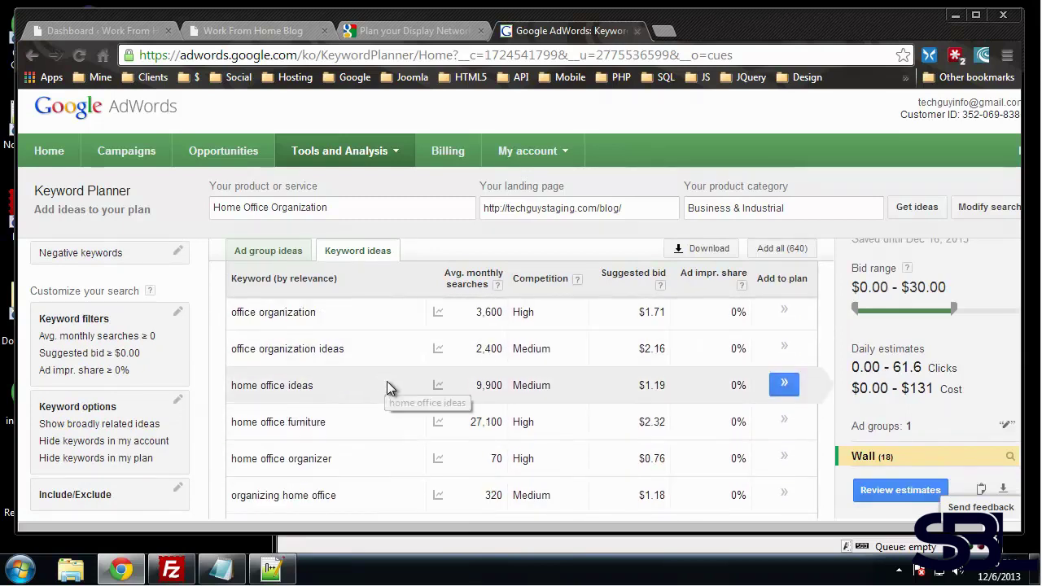
pyautogui.scroll(-1, 397, 388)
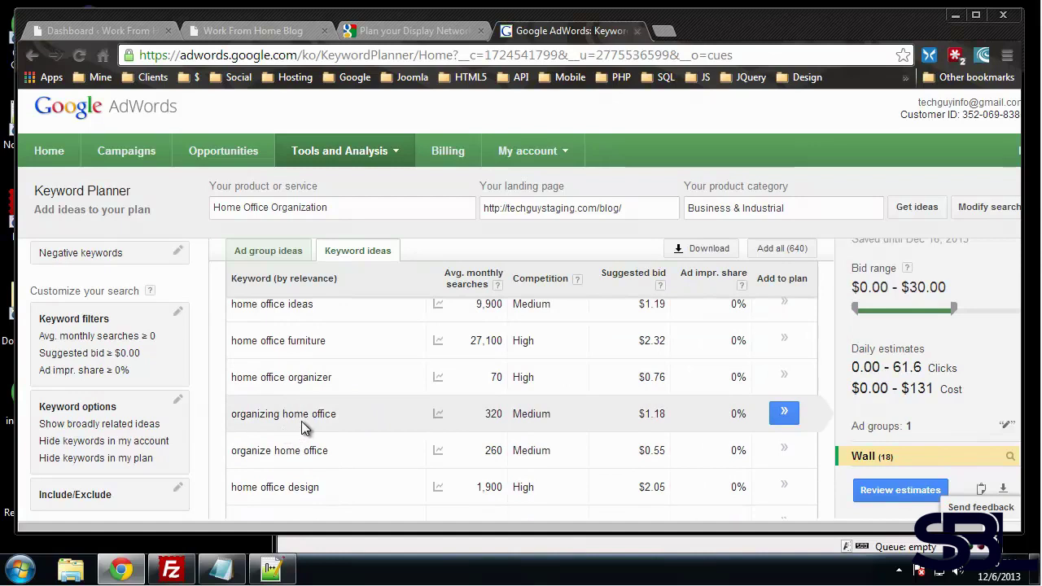
pyautogui.scroll(-1, 305, 456)
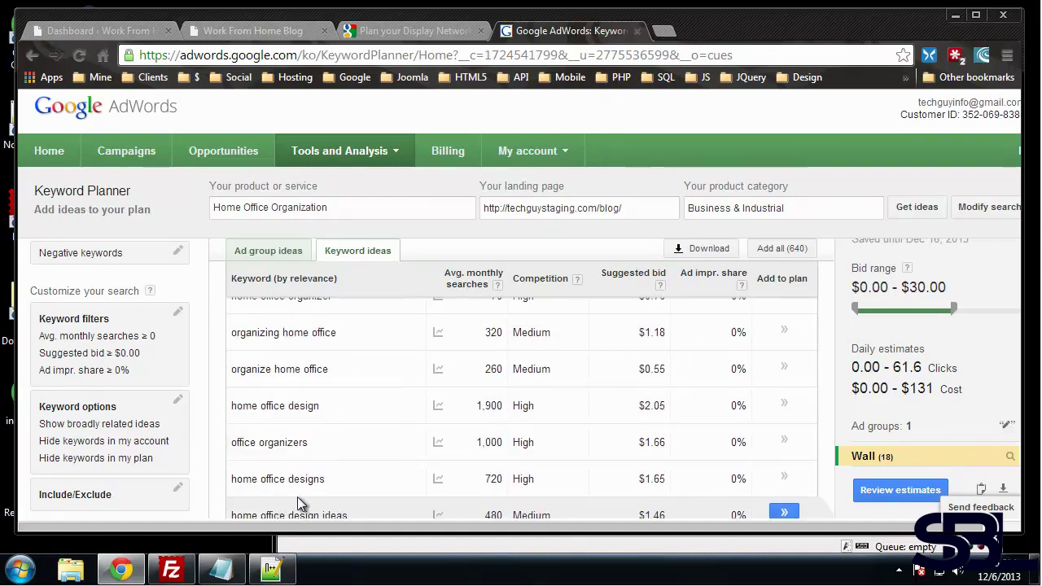
pyautogui.scroll(-2, 244, 453)
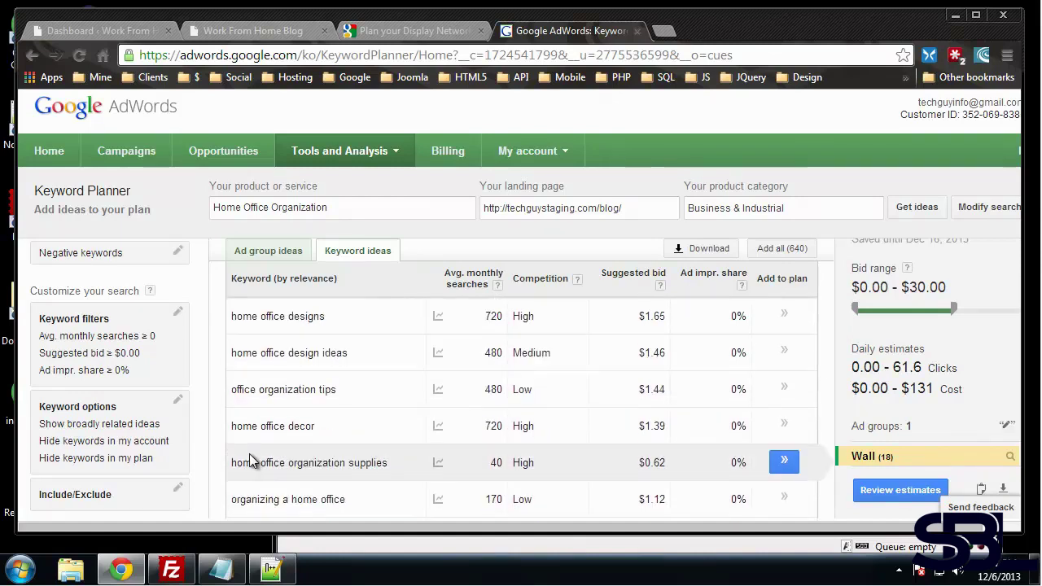
pyautogui.scroll(-1, 373, 420)
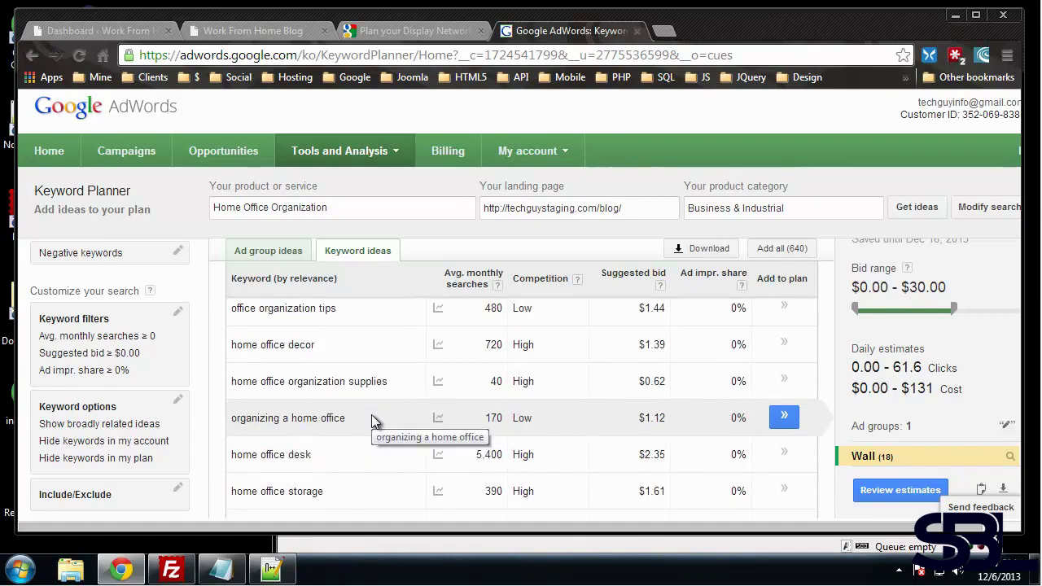
pyautogui.scroll(-1, 363, 375)
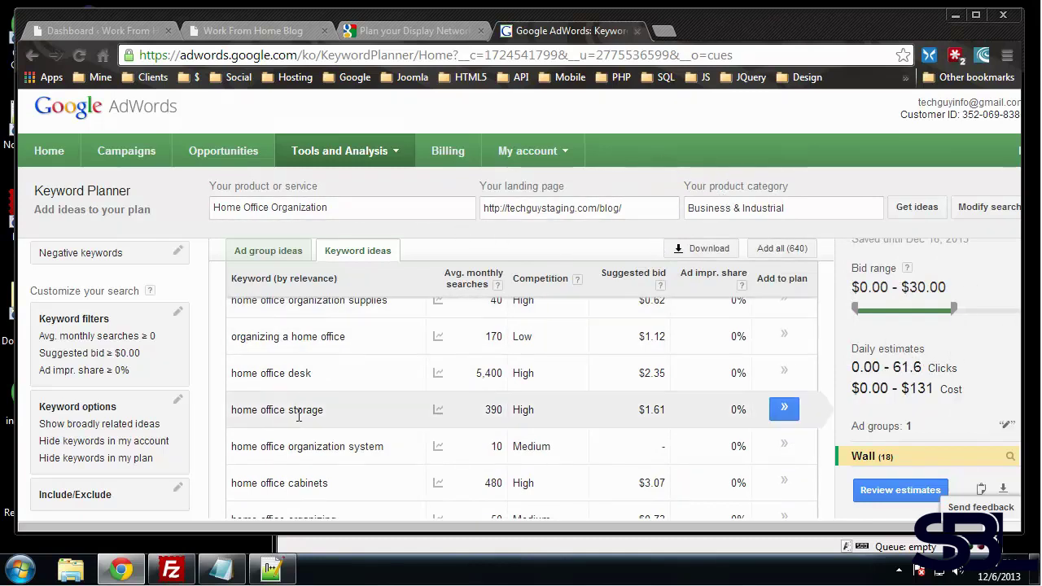
pyautogui.scroll(-4, 326, 417)
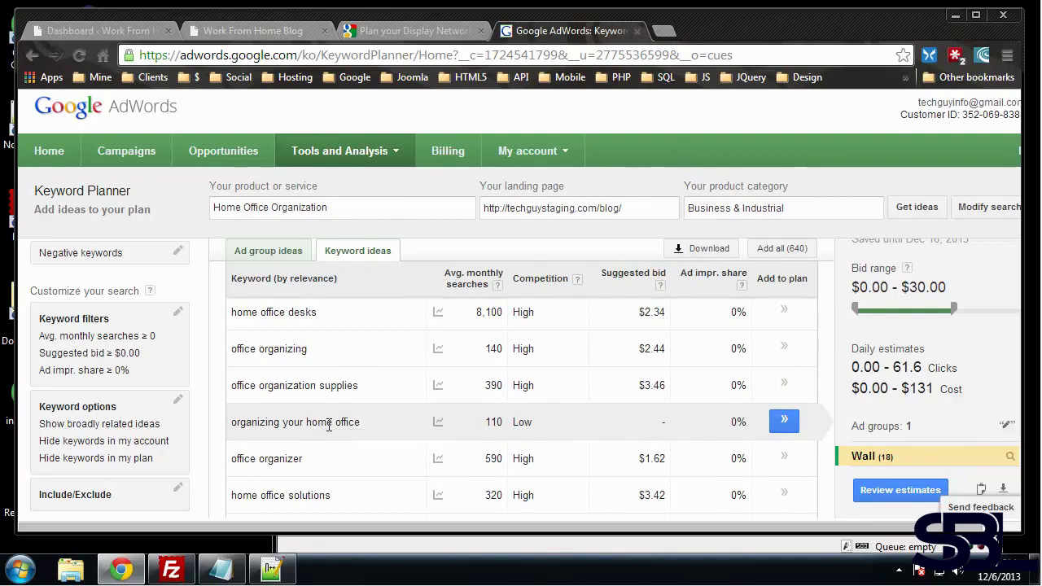
pyautogui.scroll(2, 358, 435)
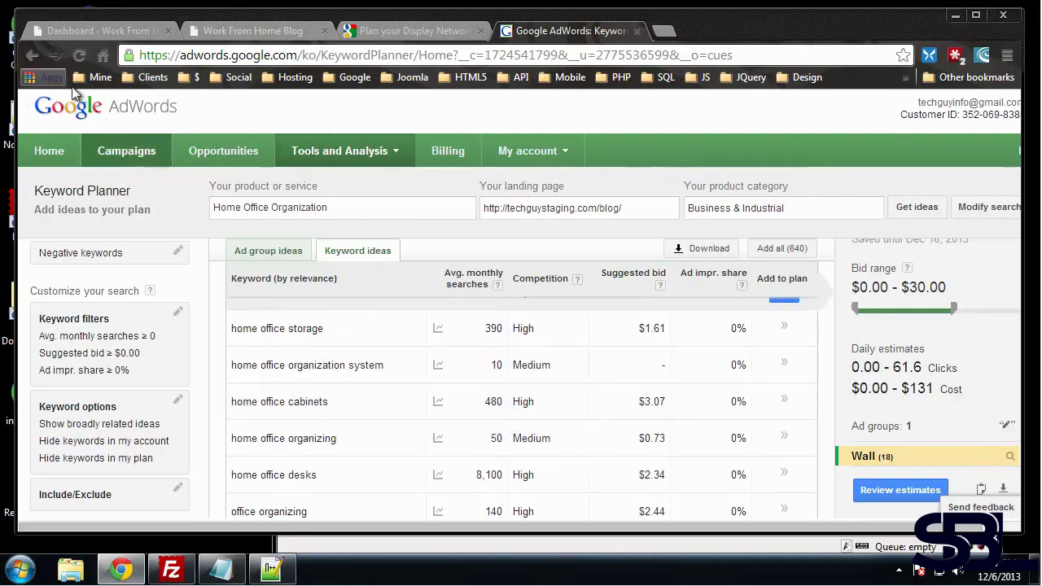
# - Leave the keyword results and reopen Keyword Planner at its list of planning options
pyautogui.click(32, 58)
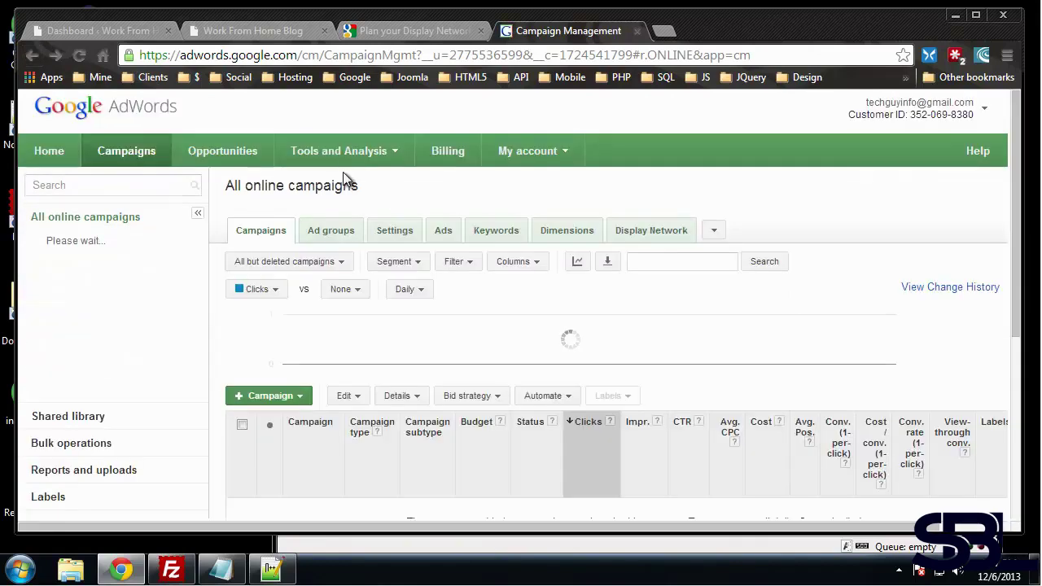
pyautogui.click(360, 152)
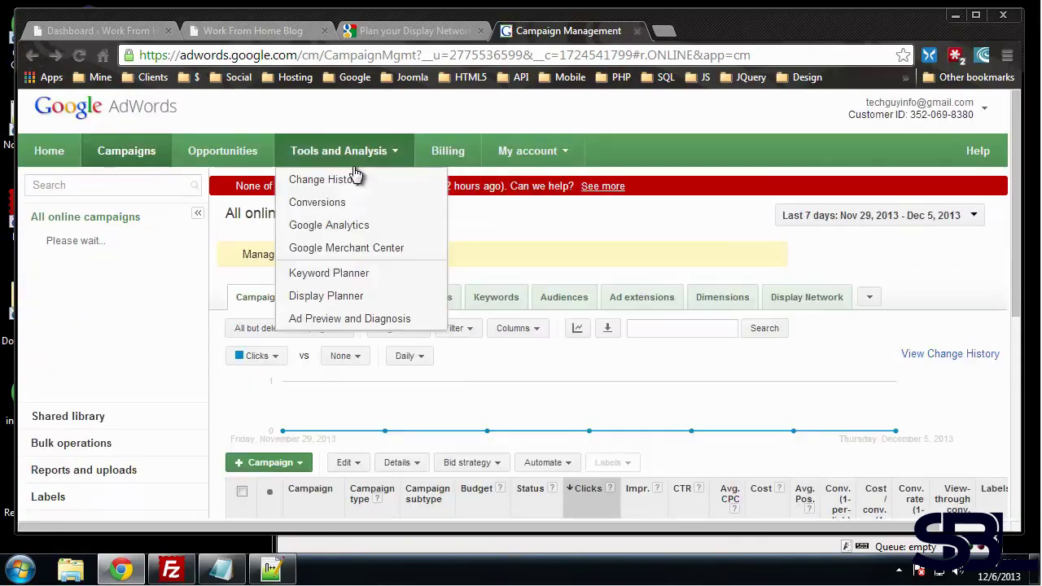
pyautogui.click(349, 272)
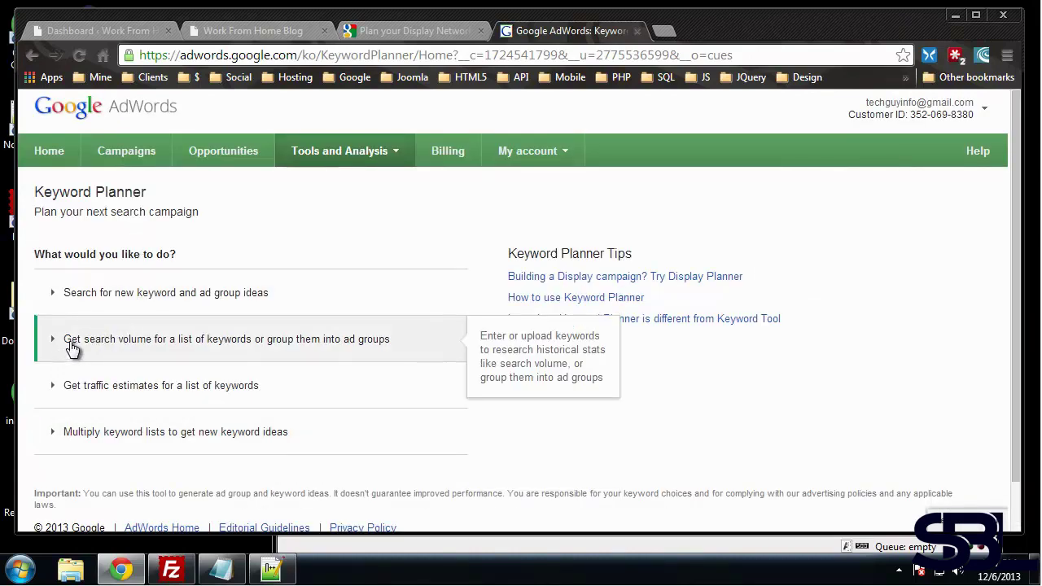
# - Enter "home office", "home office organization" and "work from home" as the list of keywords for a search volume lookup
pyautogui.click(224, 356)
pyautogui.scroll(-2, 507, 426)
pyautogui.click(160, 251)
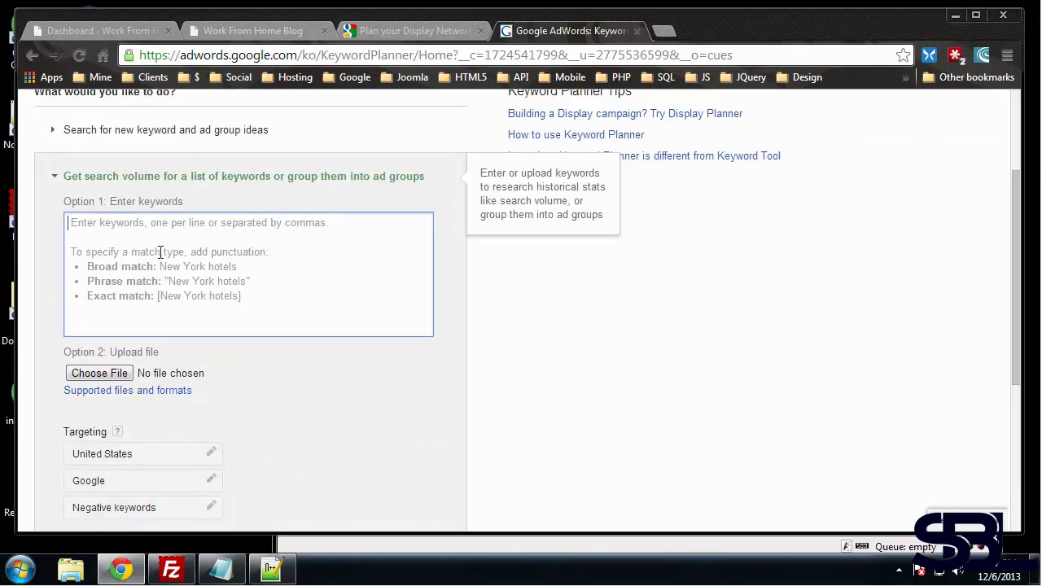
pyautogui.write('home')
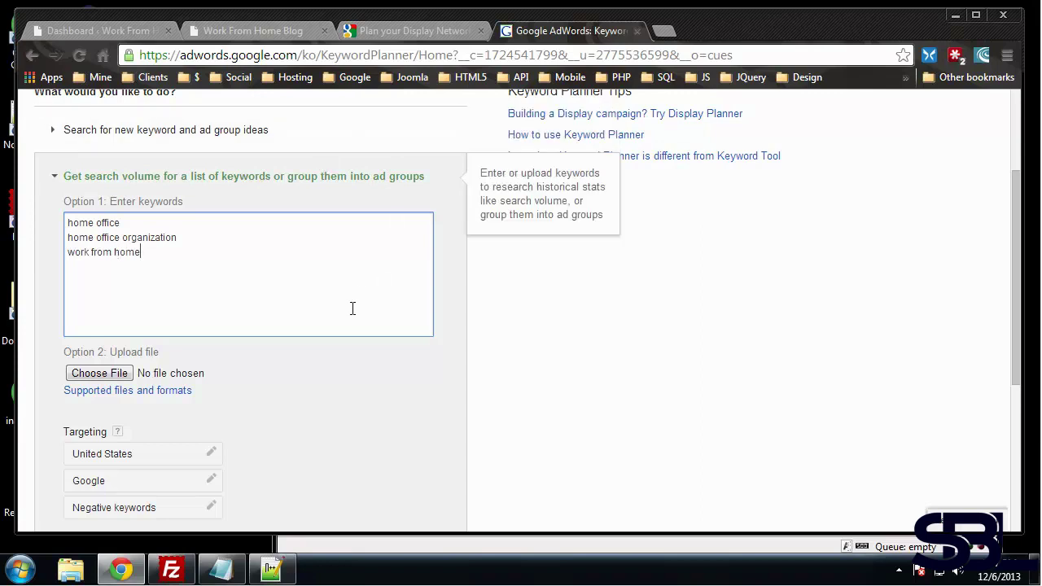
pyautogui.scroll(-2, 354, 309)
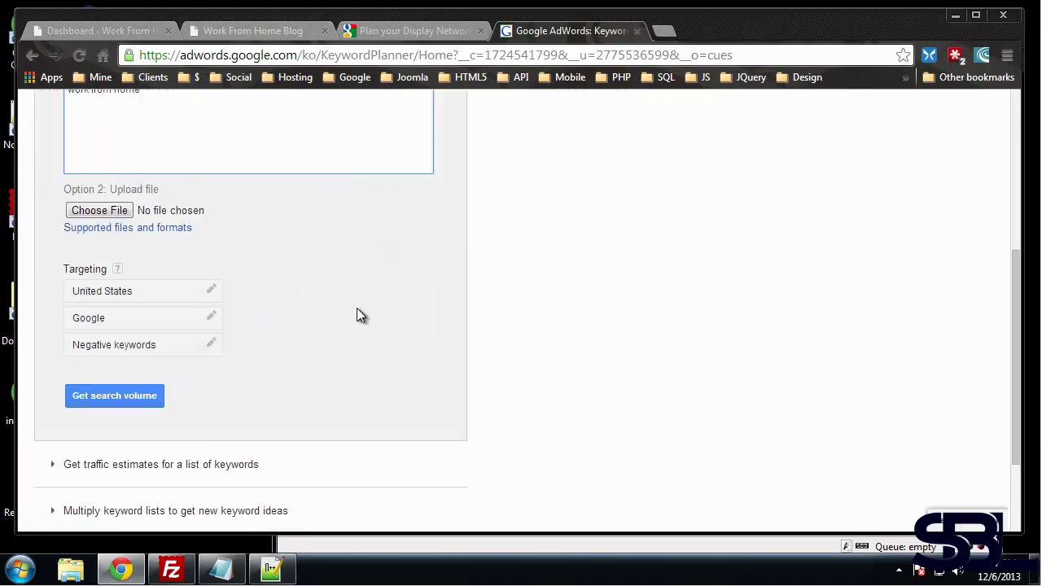
pyautogui.scroll(1, 370, 309)
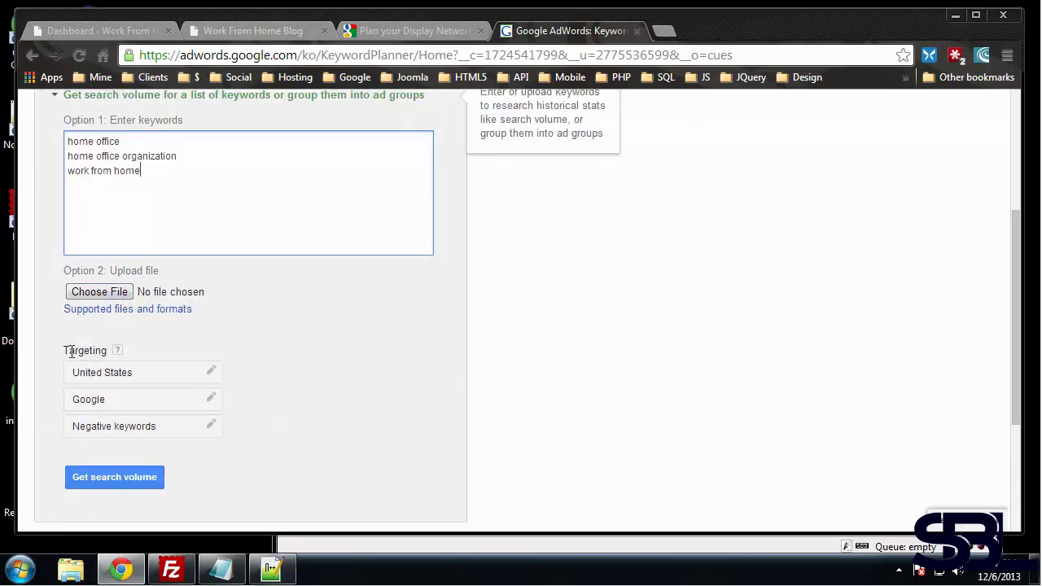
# - Get the search volume for the three keywords and view the statistics of each keyword in the Home Office Organization ad group
pyautogui.click(126, 482)
pyautogui.scroll(-2, 627, 363)
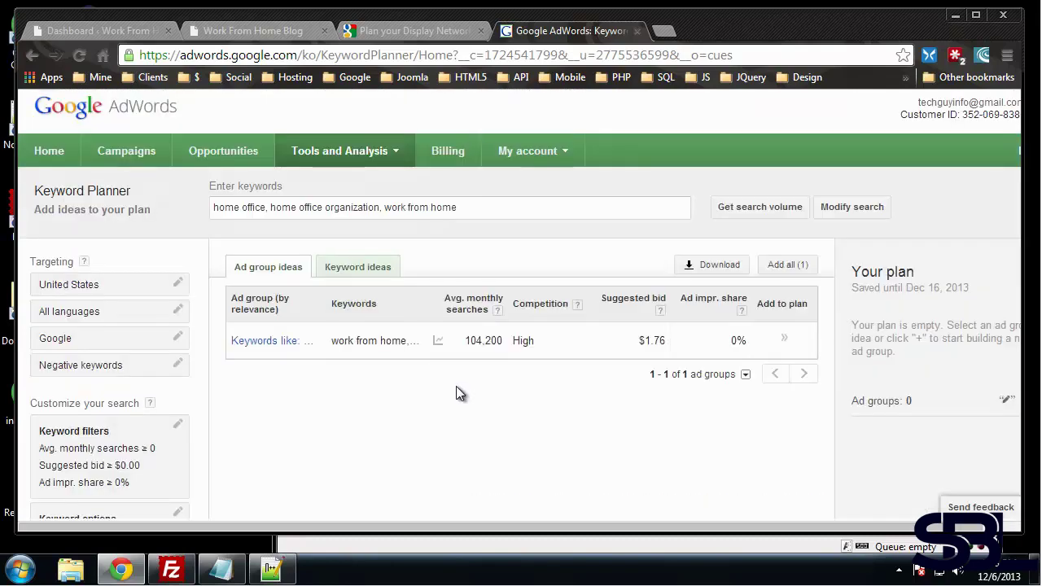
pyautogui.click(285, 347)
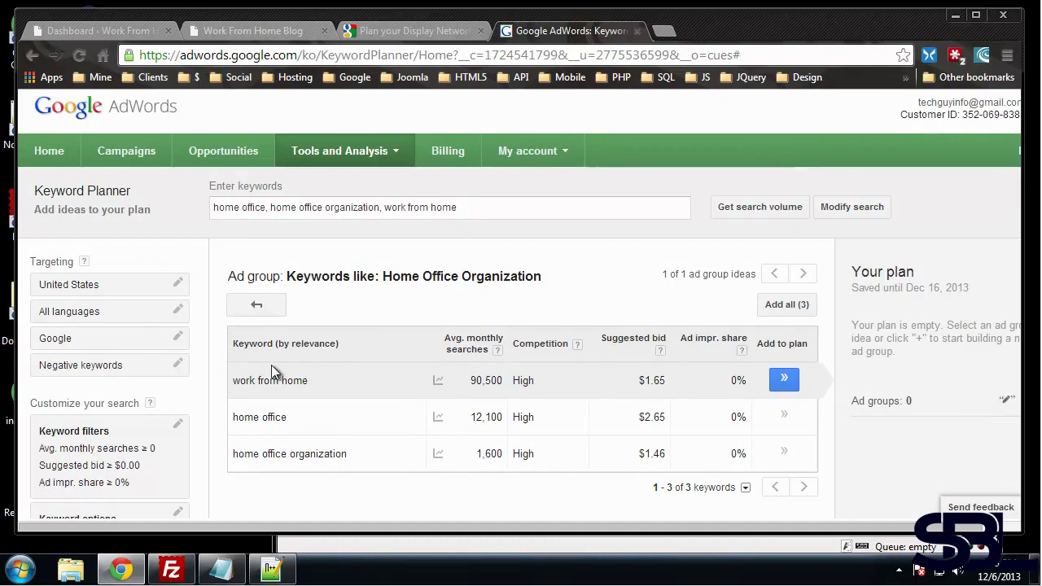
pyautogui.moveTo(438, 417)
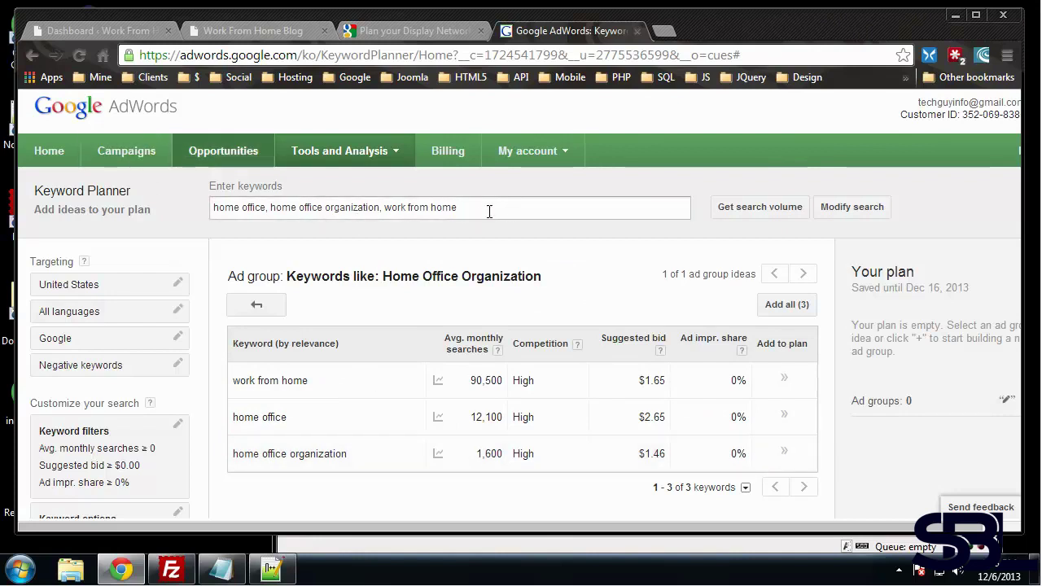
# - Replace the entered keywords with "computer repair, web design, web development"
pyautogui.click(461, 209)
pyautogui.moveTo(461, 209); pyautogui.dragTo(213, 200)
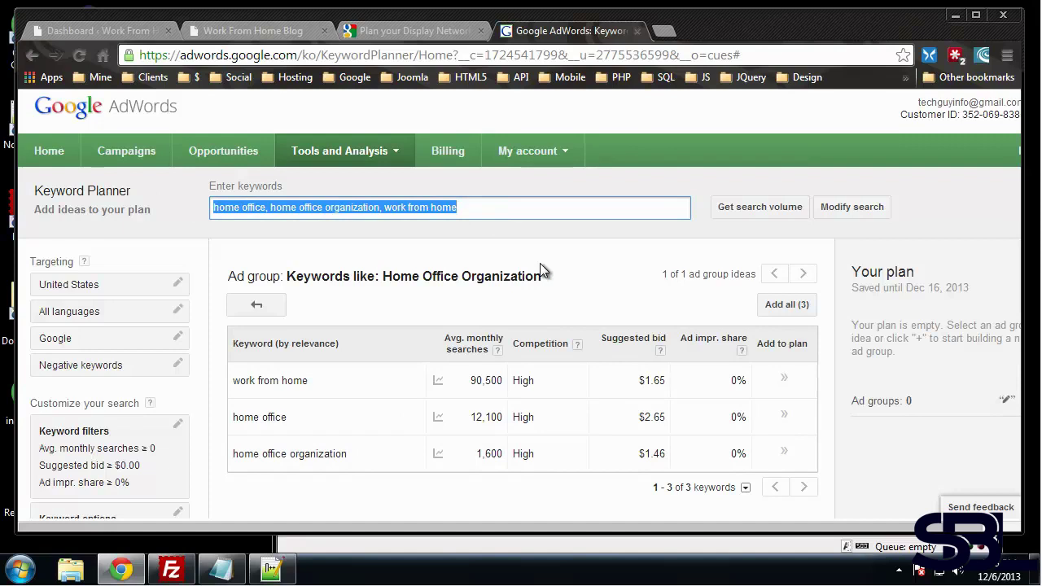
pyautogui.write('computer r')
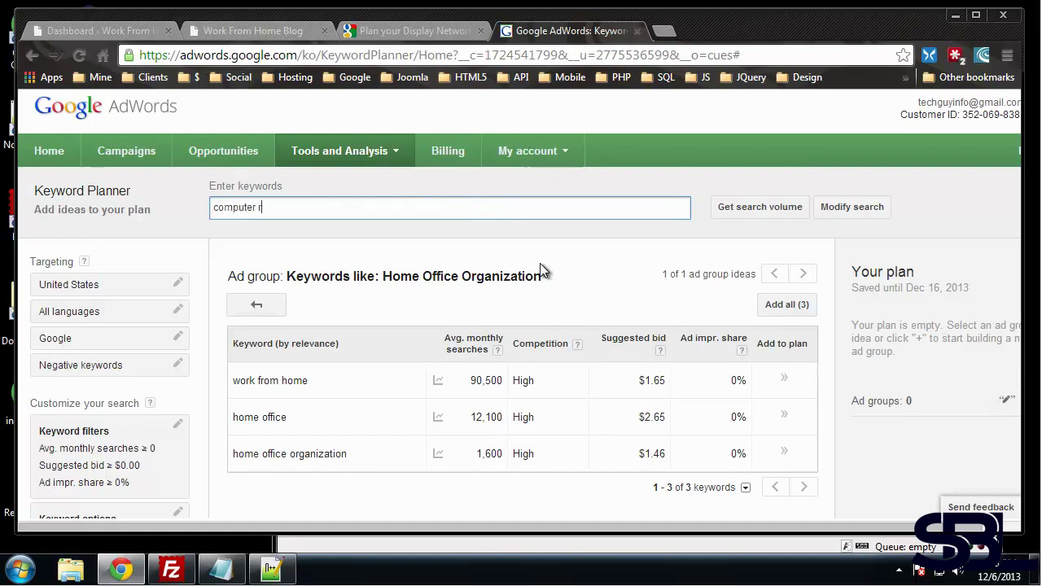
pyautogui.write('epair, web design, web ')
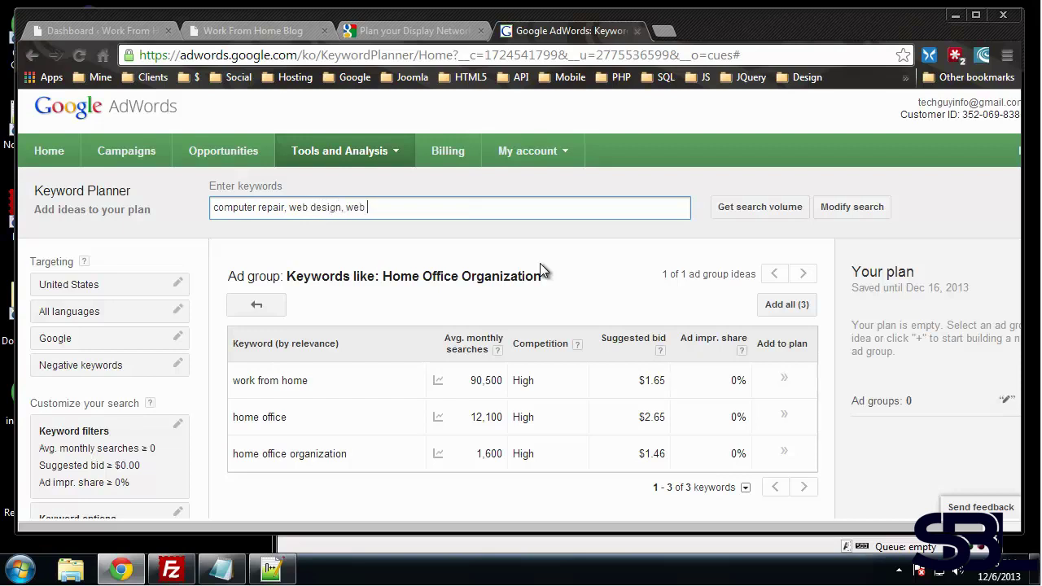
pyautogui.write('development')
# - Get the search volume for the new keywords and view the individual statistics in the Web Design ad group
pyautogui.click(746, 208)
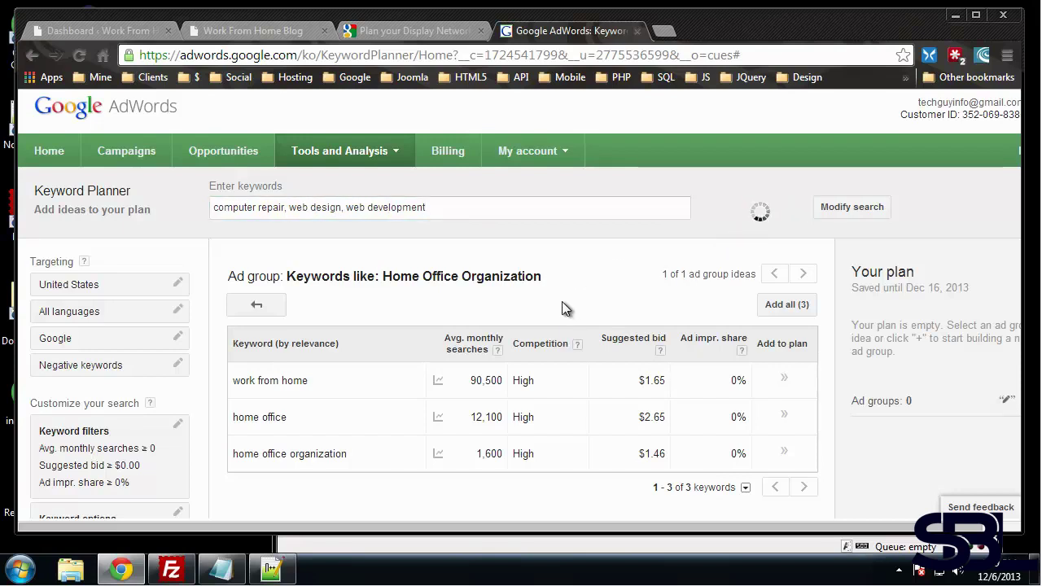
pyautogui.click(263, 341)
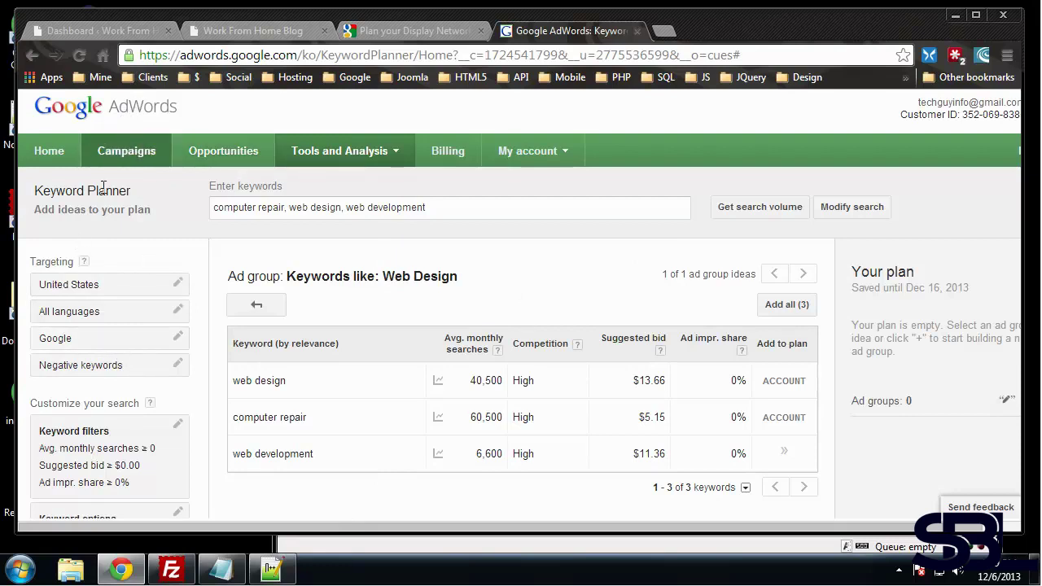
pyautogui.moveTo(438, 380)
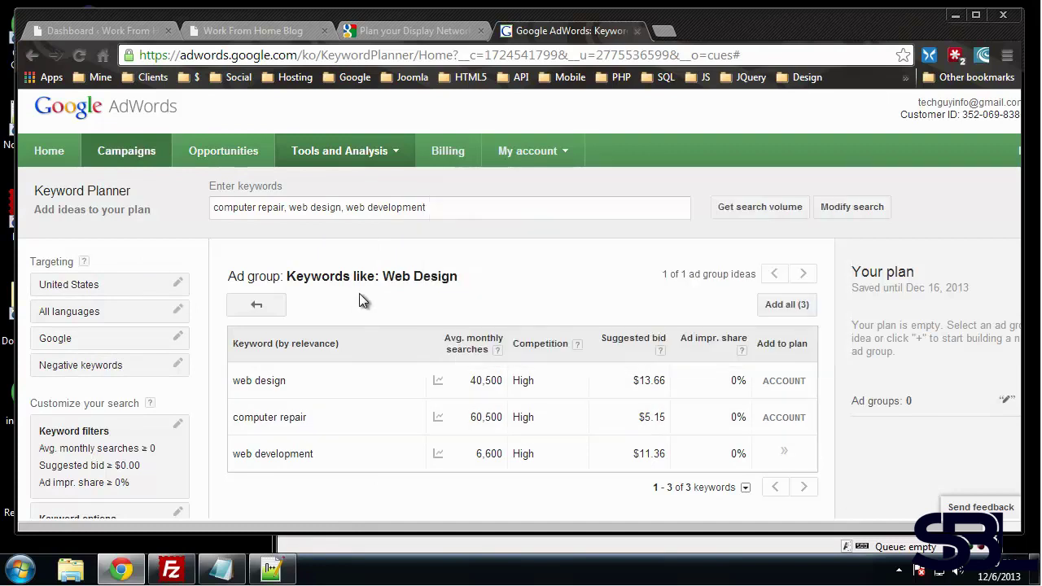